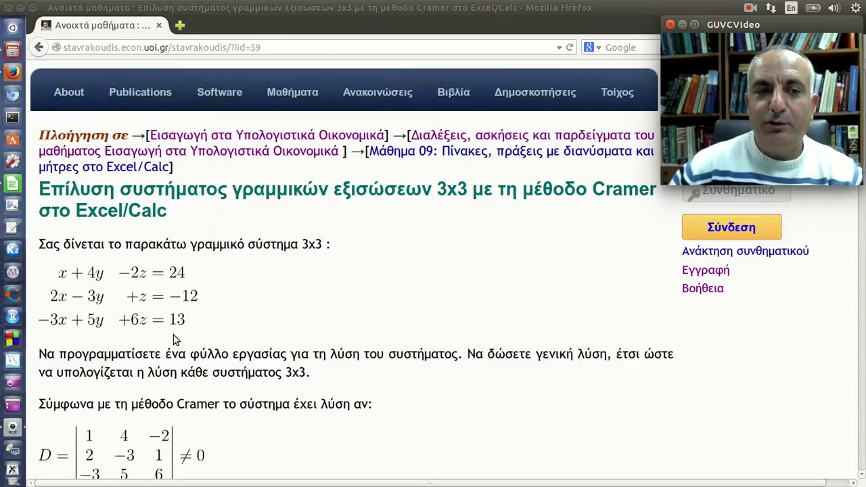
# Scroll the Cramer page down to the Dx, Dy and Dz determinants with 24, −12, 13 substituted.
pyautogui.scroll(-1, 260, 312)
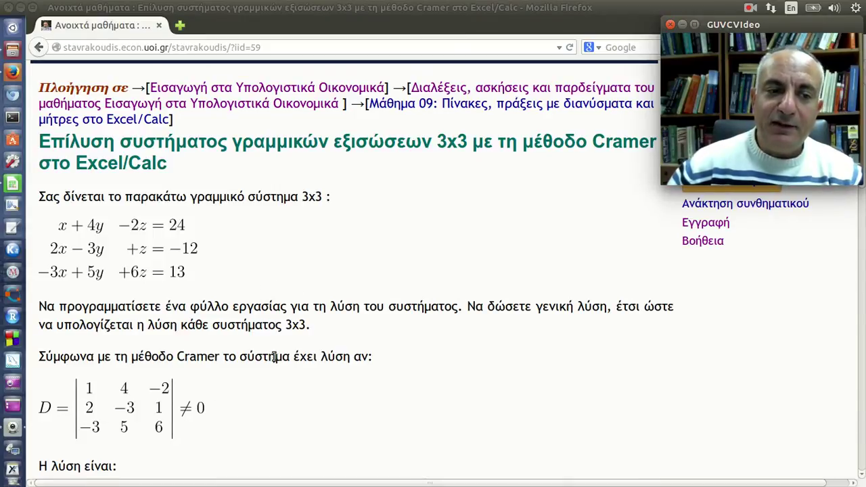
pyautogui.scroll(-2, 342, 359)
pyautogui.scroll(-3, 341, 360)
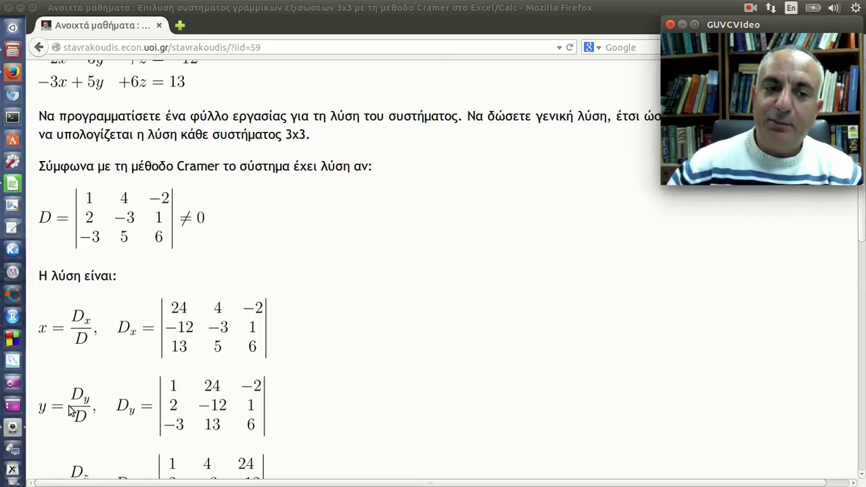
pyautogui.scroll(-3, 71, 422)
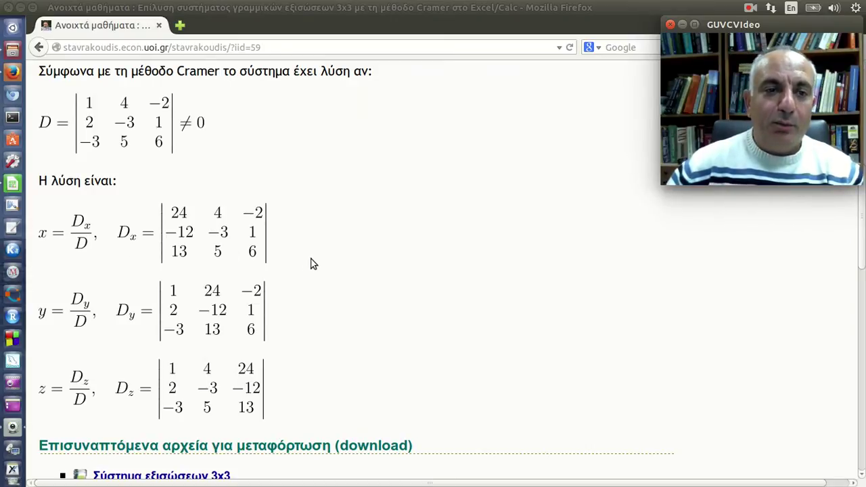
pyautogui.scroll(3, 315, 263)
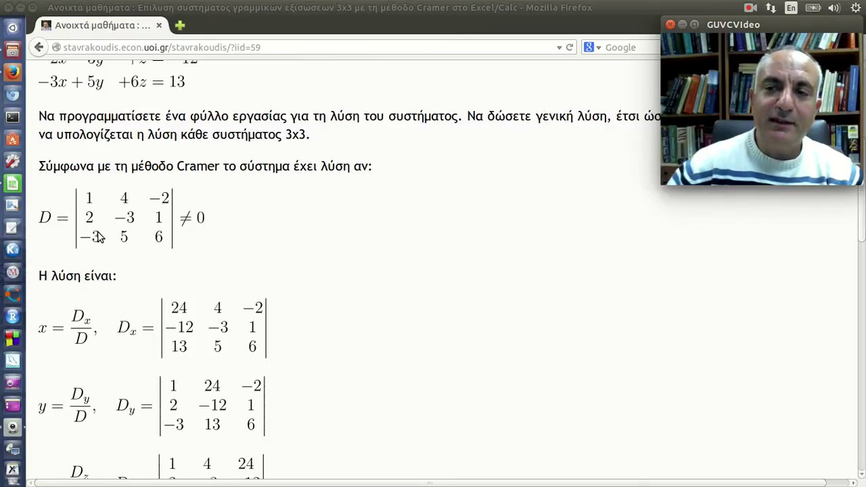
pyautogui.scroll(3, 261, 234)
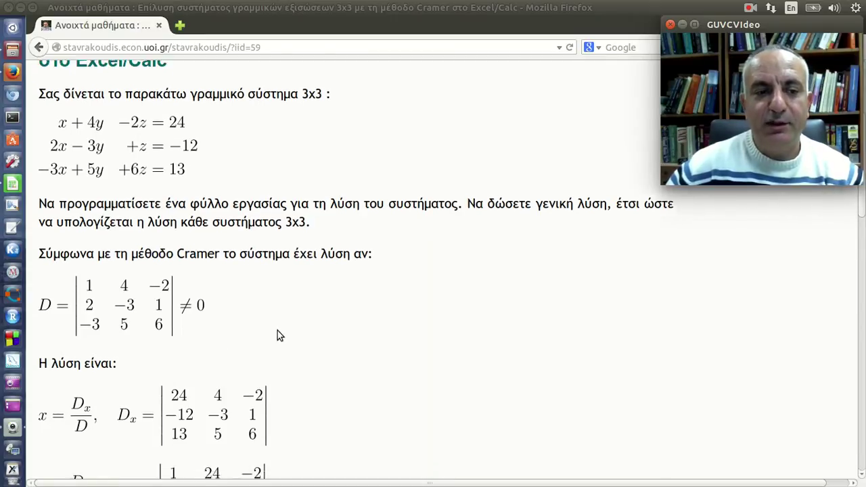
pyautogui.scroll(-5, 277, 334)
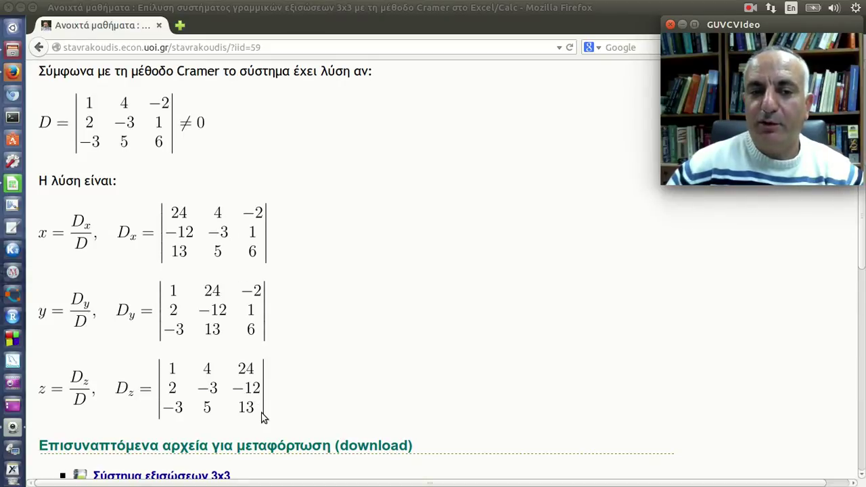
pyautogui.scroll(3, 322, 353)
pyautogui.scroll(2, 324, 352)
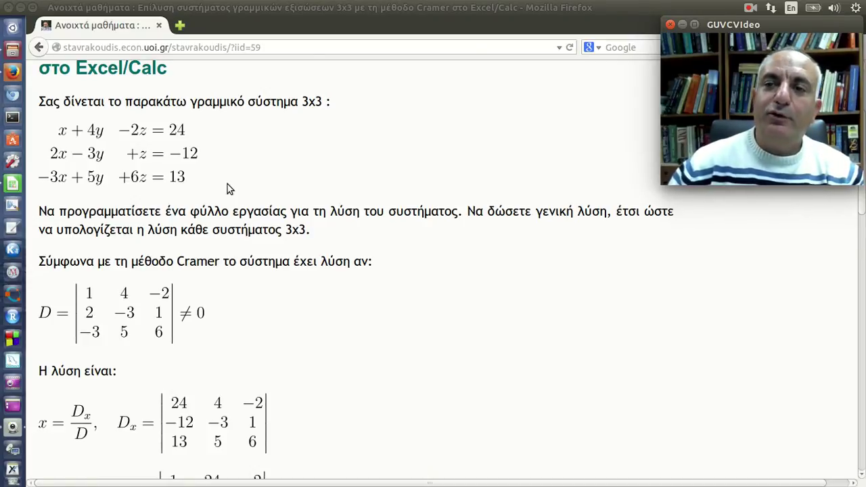
pyautogui.scroll(-4, 226, 186)
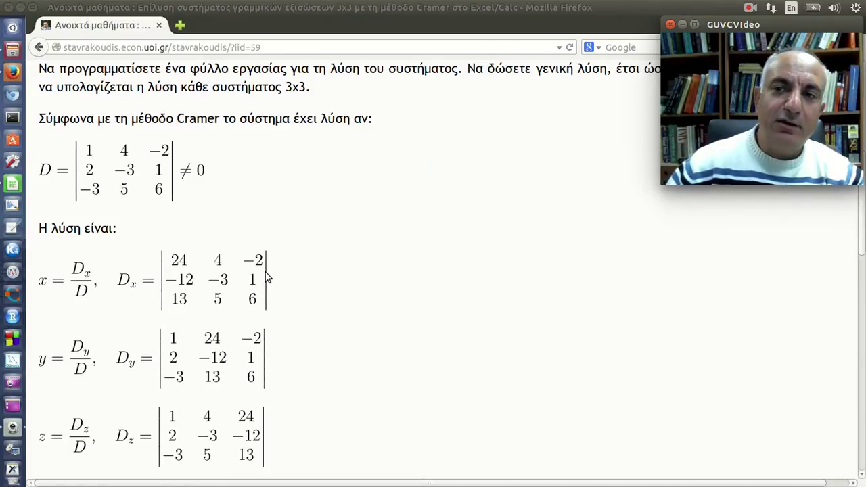
pyautogui.click(13, 184)
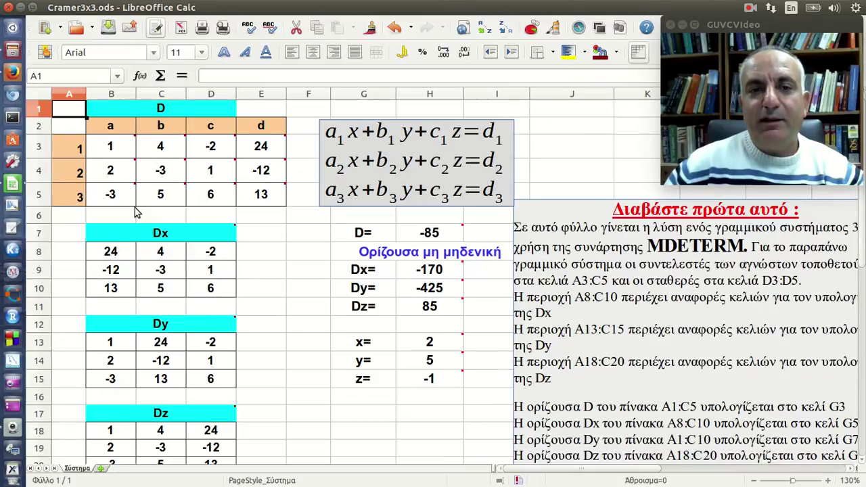
pyautogui.click(113, 148)
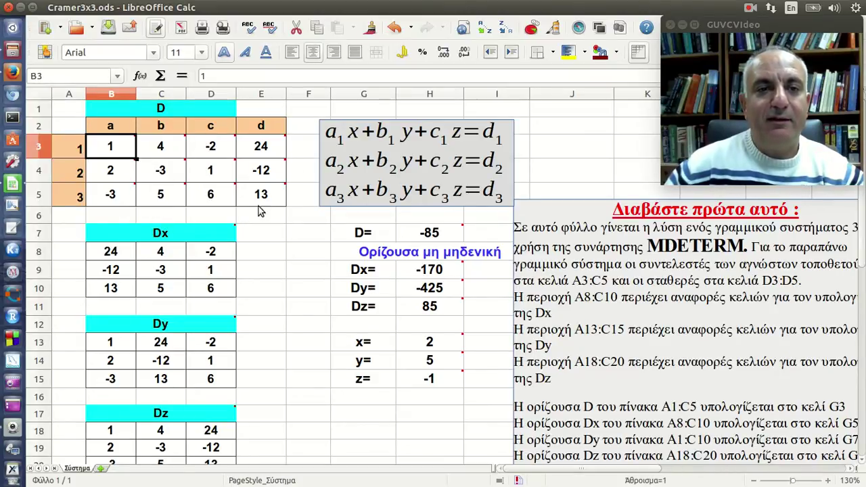
pyautogui.click(269, 199)
pyautogui.keyDown('shift'); pyautogui.click(115, 148); pyautogui.keyUp('shift')
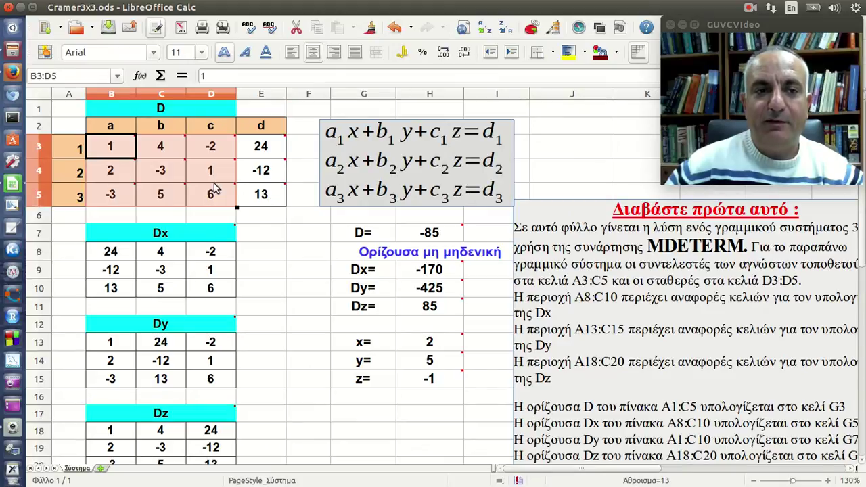
pyautogui.click(259, 202)
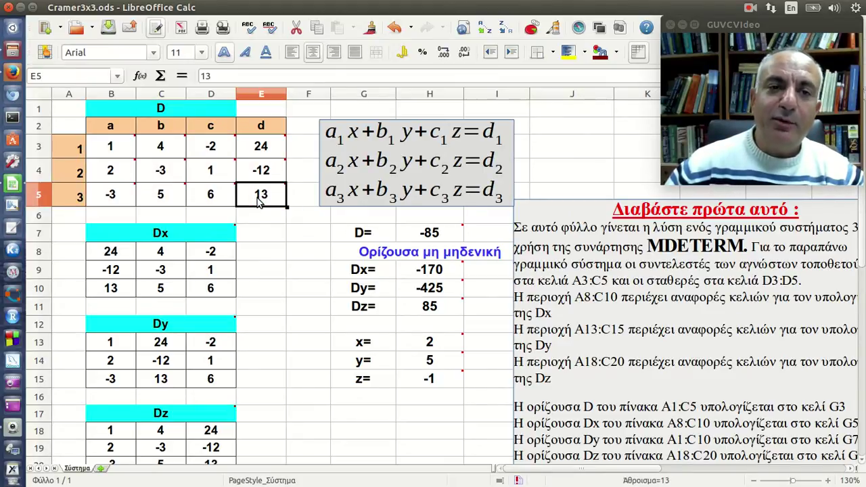
pyautogui.click(12, 74)
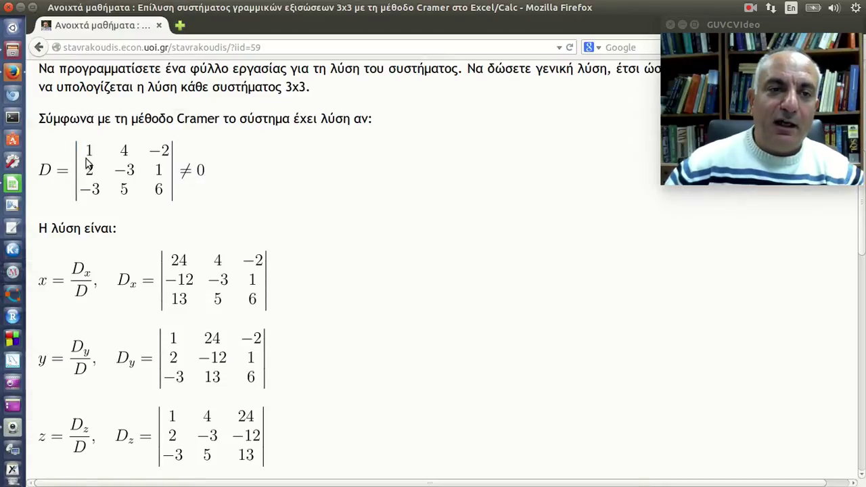
# Scroll back to the top to show the system x+4y−2z=24, 2x−3y+z=−12, −3x+5y+6z=13.
pyautogui.scroll(2, 88, 164)
pyautogui.scroll(3, 241, 170)
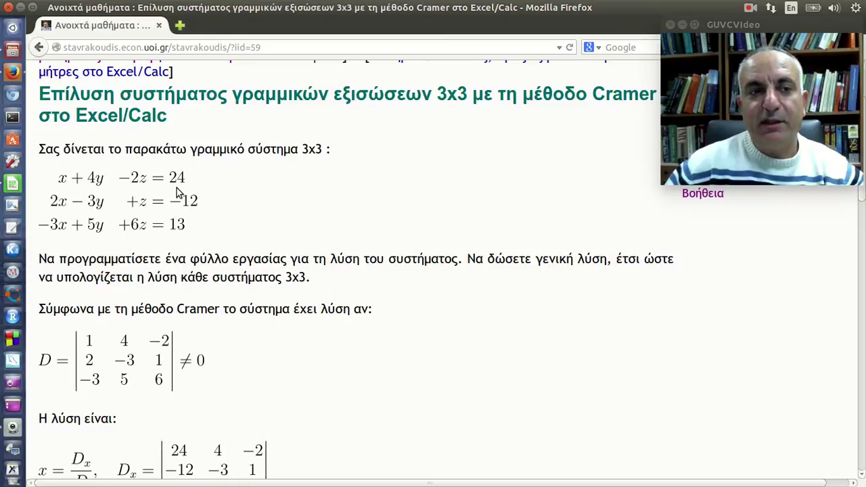
# Return to Cramer3x3.ods and point out the column labels a, b, c and the equation numbers.
pyautogui.click(20, 191)
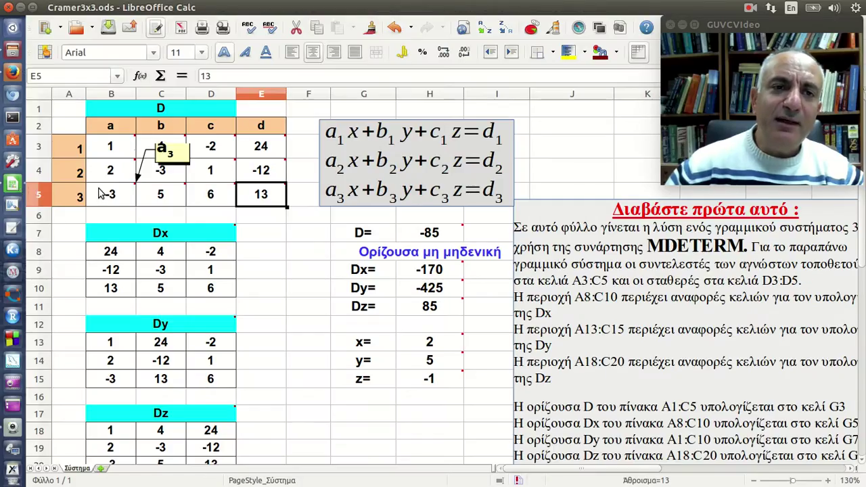
pyautogui.moveTo(110, 195)
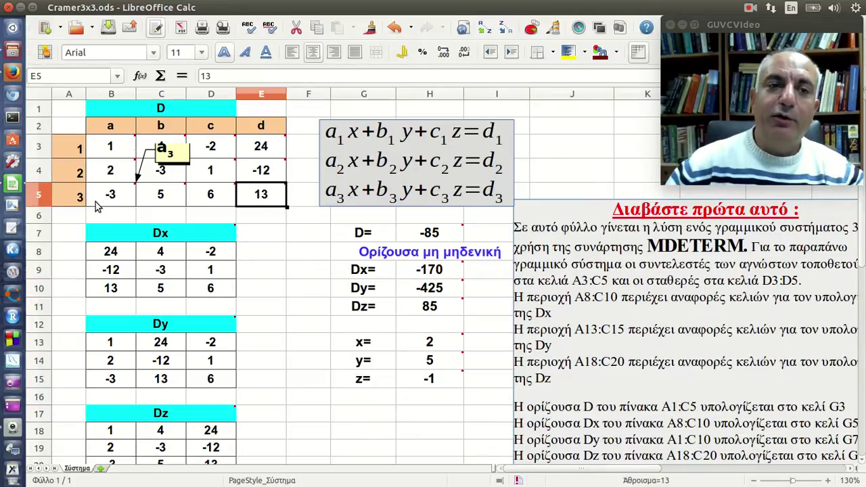
pyautogui.click(122, 136)
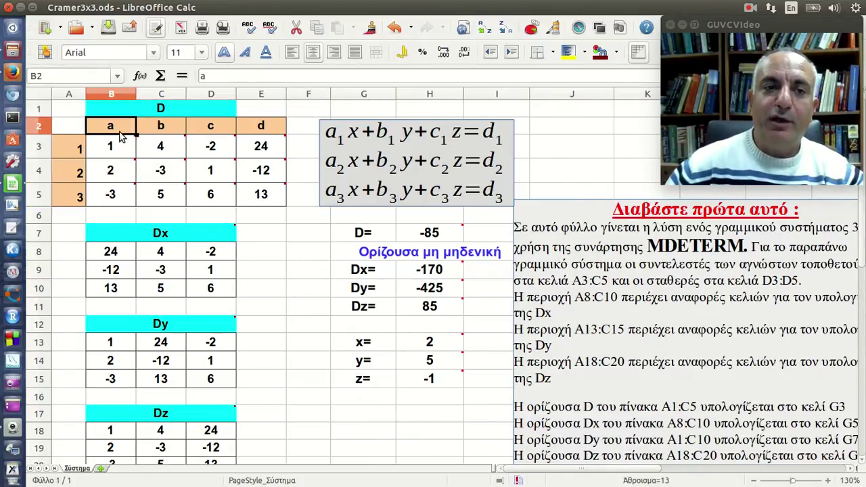
pyautogui.click(173, 132)
pyautogui.click(209, 133)
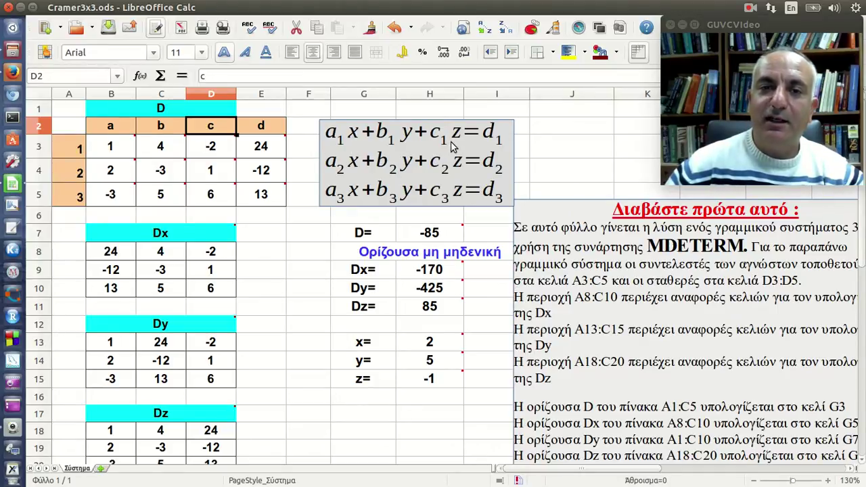
pyautogui.click(80, 170)
pyautogui.click(80, 198)
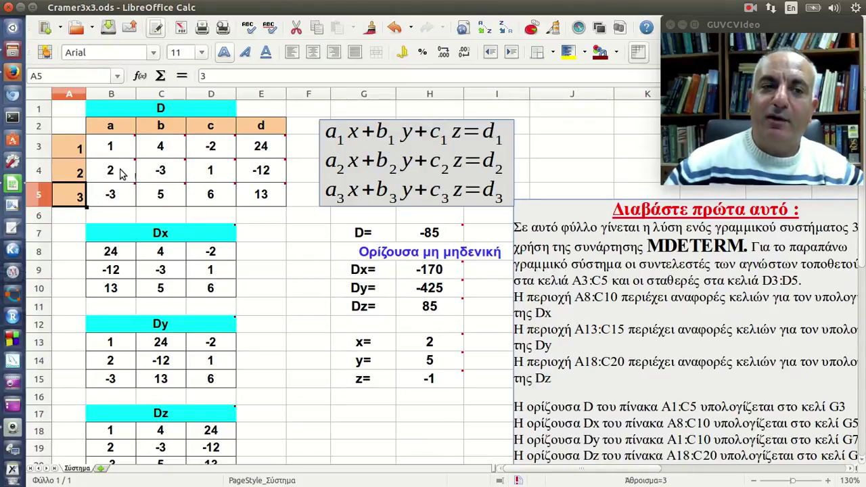
# Highlight the x, y, z coefficient columns and the whole B3:D5 matrix, comparing with the Firefox page.
pyautogui.moveTo(110, 146); pyautogui.dragTo(111, 195)
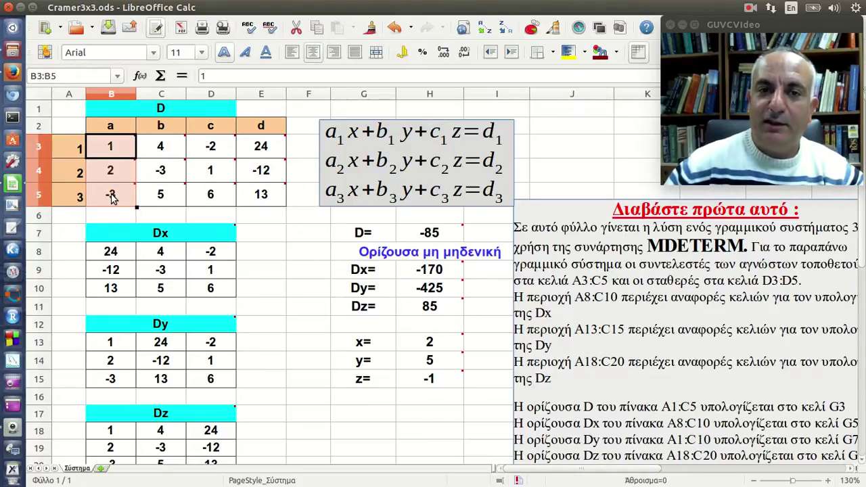
pyautogui.moveTo(160, 147); pyautogui.dragTo(164, 196)
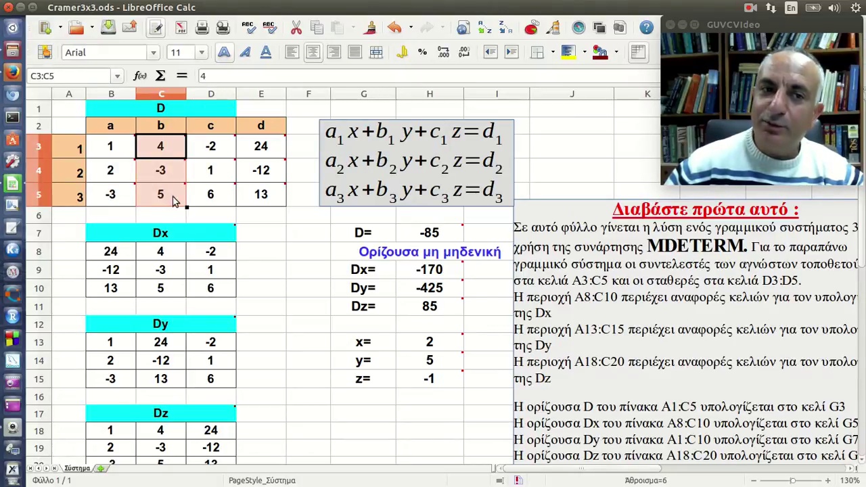
pyautogui.moveTo(211, 150); pyautogui.dragTo(214, 194)
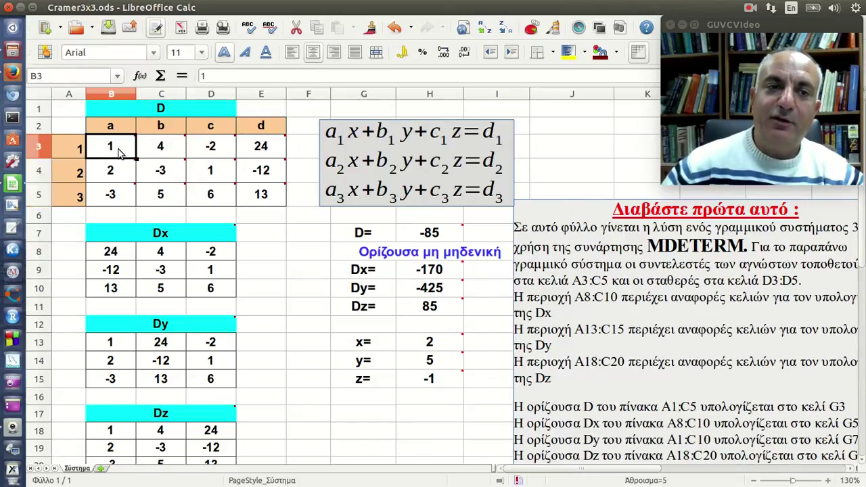
pyautogui.moveTo(113, 146); pyautogui.dragTo(203, 194)
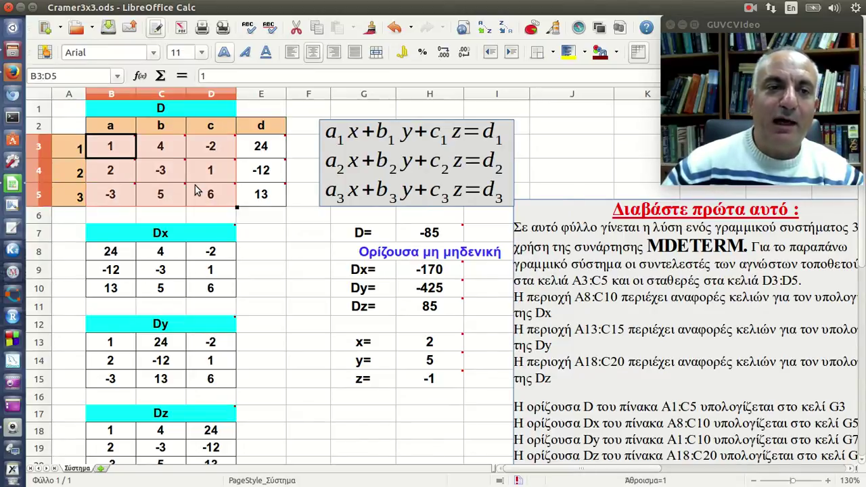
pyautogui.click(114, 150)
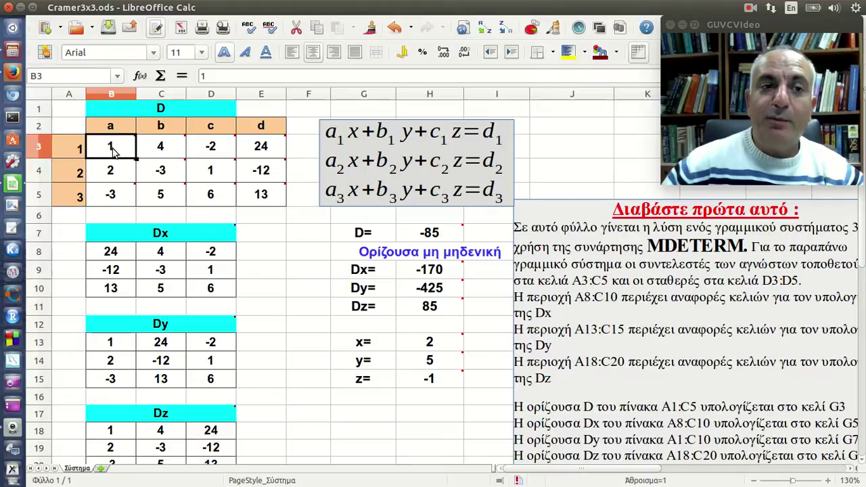
pyautogui.click(214, 200)
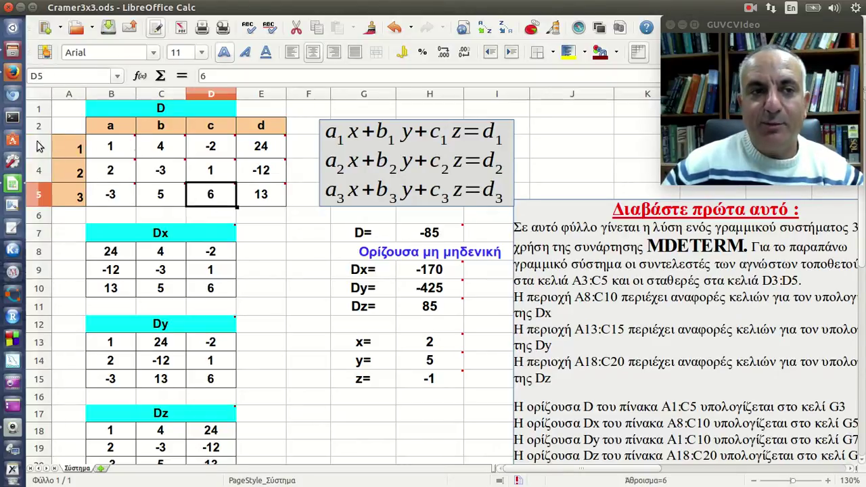
pyautogui.click(12, 72)
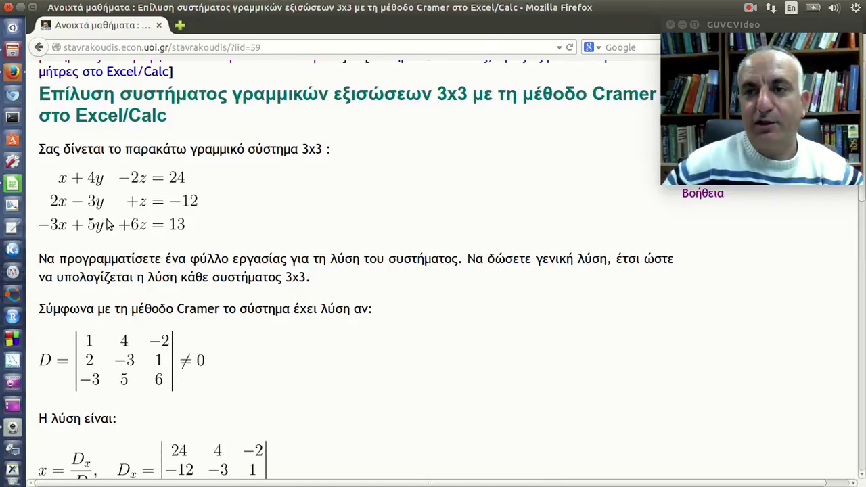
pyautogui.click(15, 184)
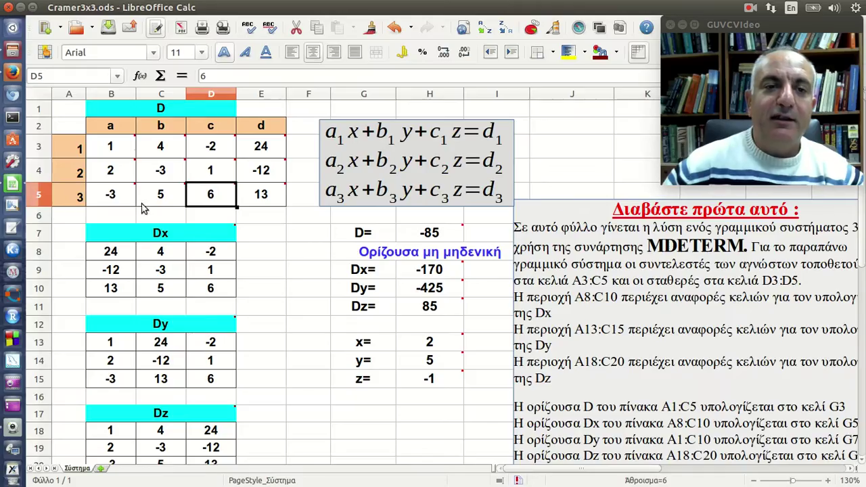
# Select the matrix B3:D5, then open cell H7 to show its =MDETERM(B3:D5) formula.
pyautogui.click(125, 153)
pyautogui.moveTo(125, 152); pyautogui.dragTo(225, 200)
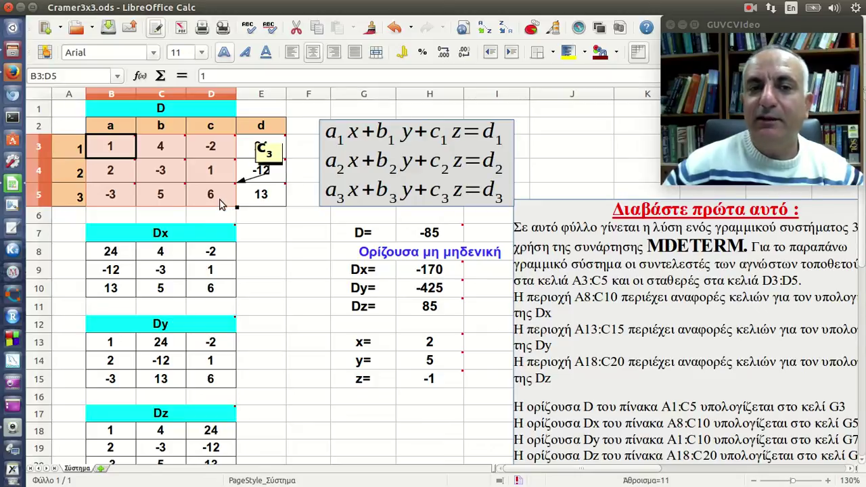
pyautogui.moveTo(429, 233)
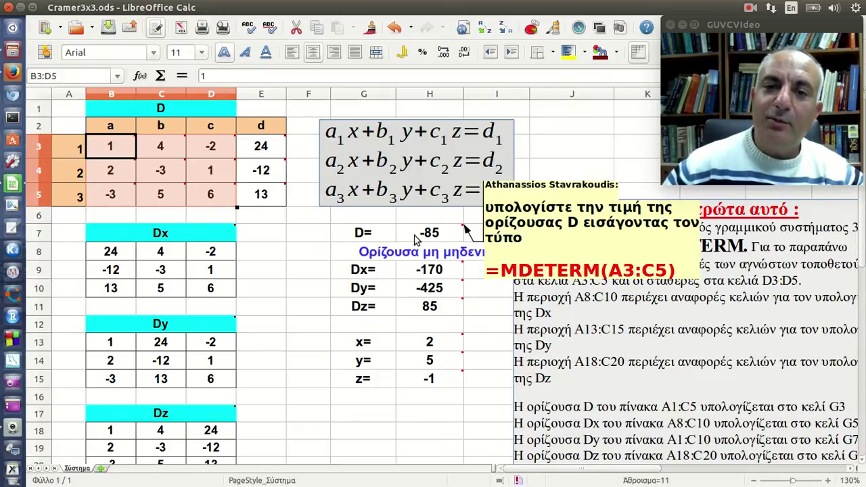
pyautogui.click(419, 239)
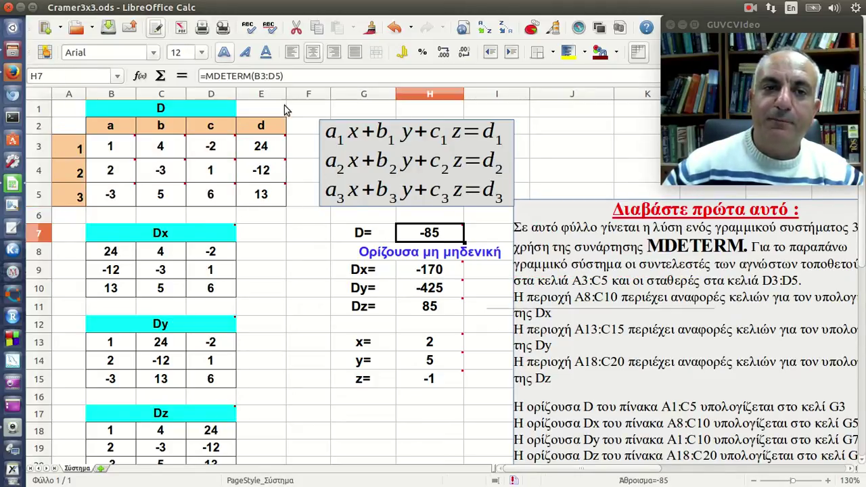
pyautogui.click(291, 78)
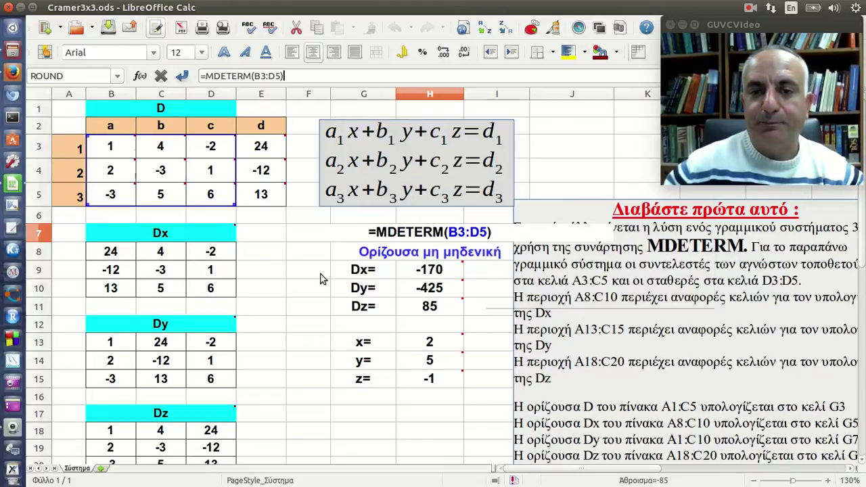
# Commit =MDETERM(B3:D5) in H7 so D displays −85 again.
pyautogui.press('Return')
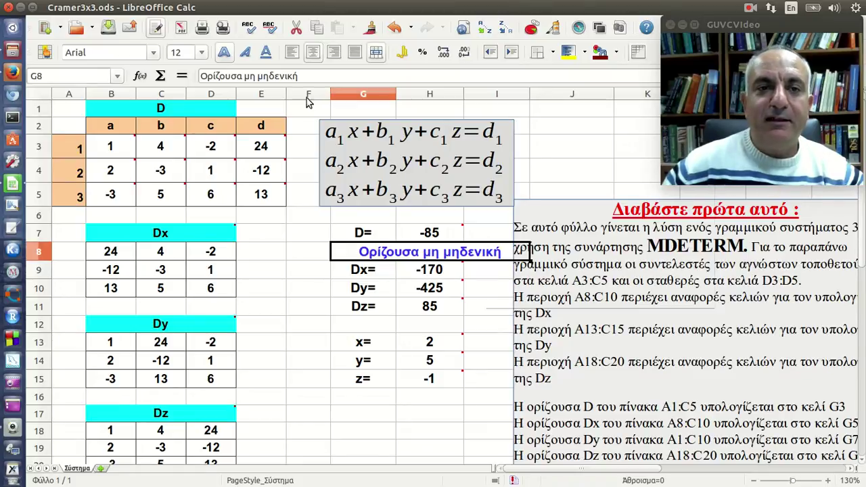
# Delete the note "Ορίζουσα μη μηδενική" from cell G8.
pyautogui.click(318, 77)
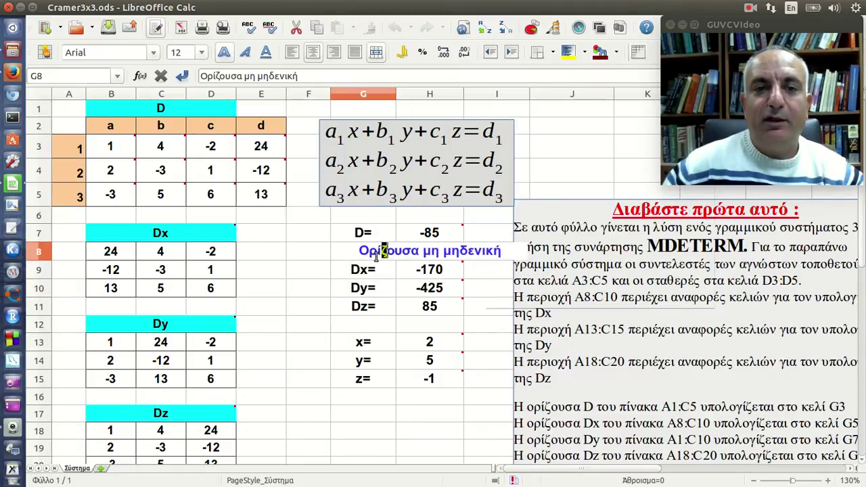
pyautogui.click(360, 254)
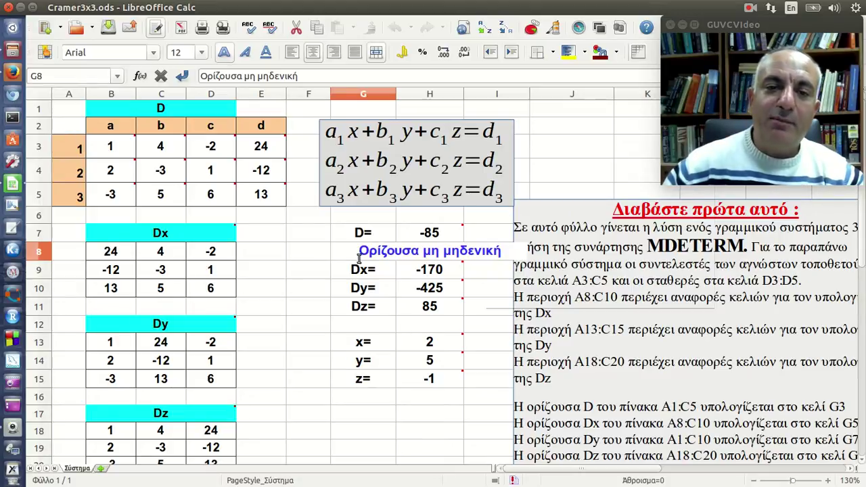
pyautogui.click(326, 277)
pyautogui.click(342, 257)
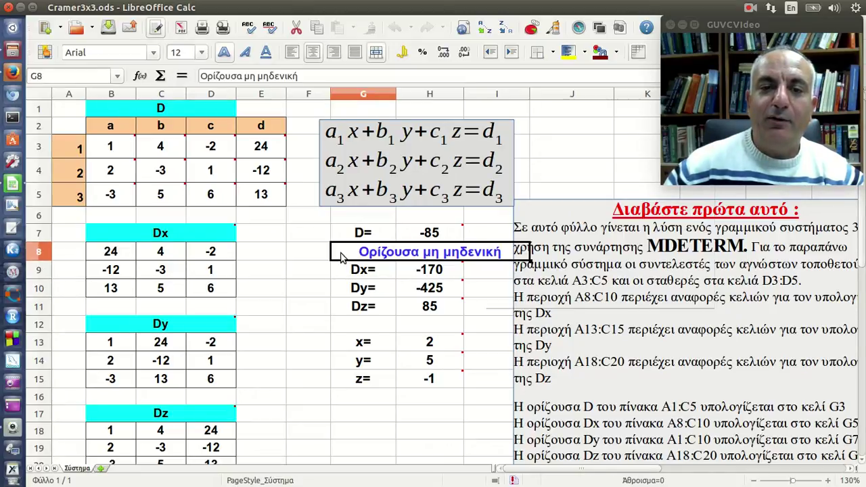
pyautogui.press('Delete')
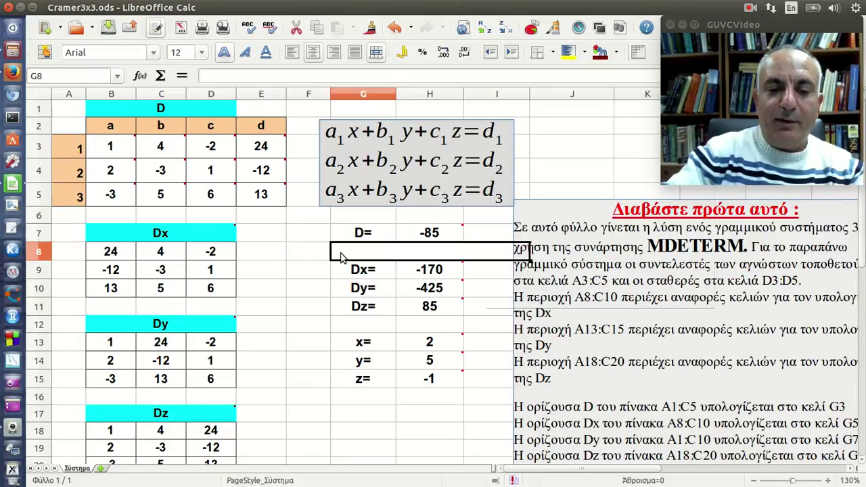
# Enter =IF(H7<>0;"Ορίζουσα μη μηδενική";"Ορίζουσα είναι ίση με μηδέν") in G8.
pyautogui.write('=if')
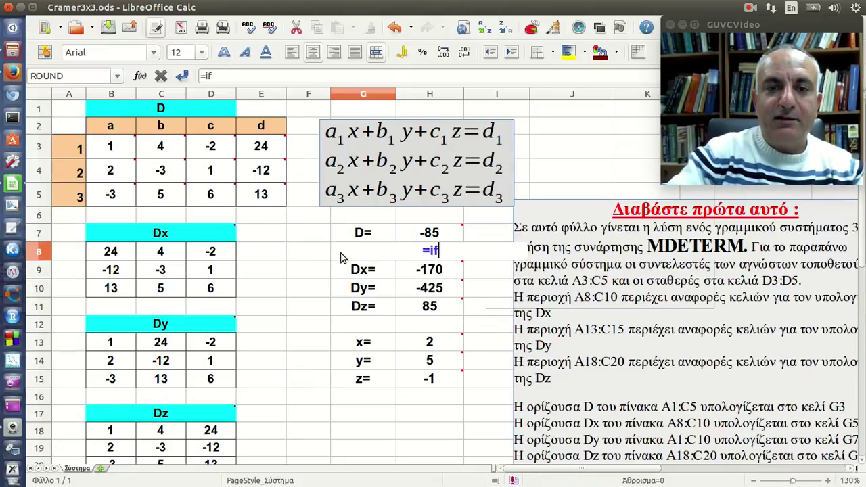
pyautogui.write('(')
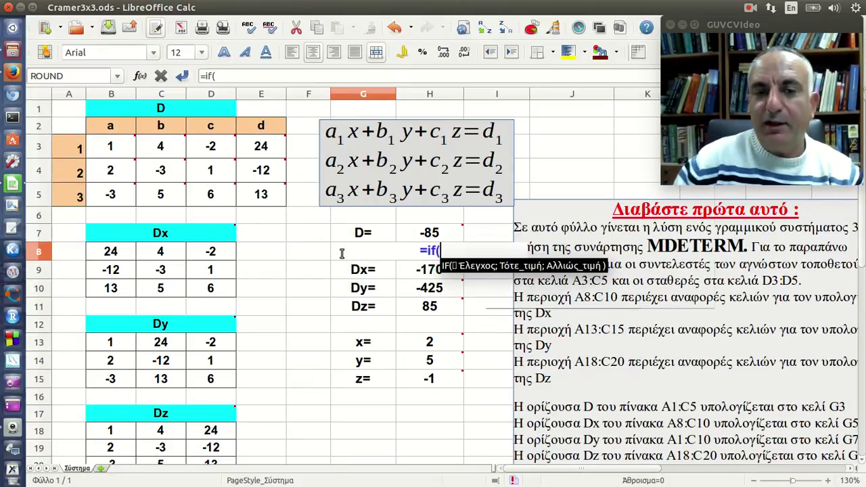
pyautogui.click(426, 237)
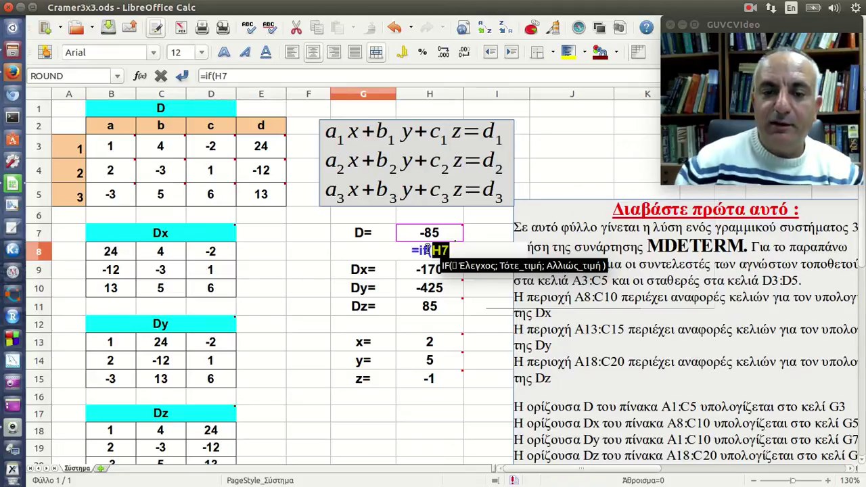
pyautogui.write('<>')
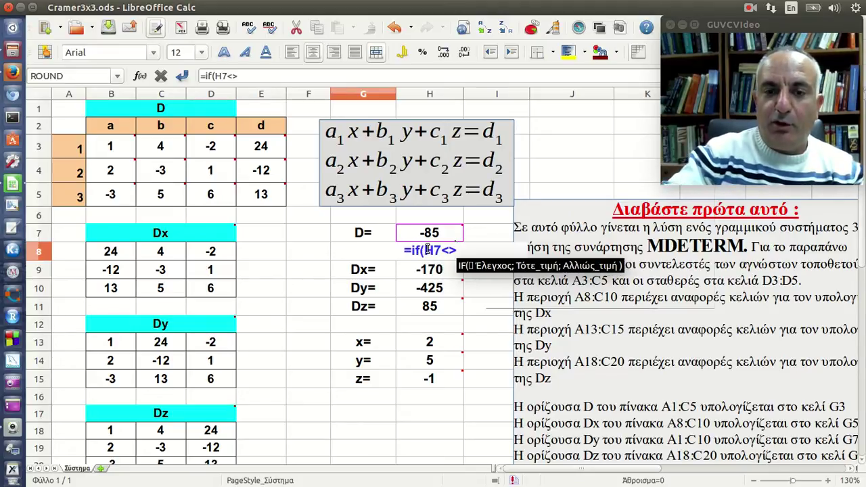
pyautogui.write('0')
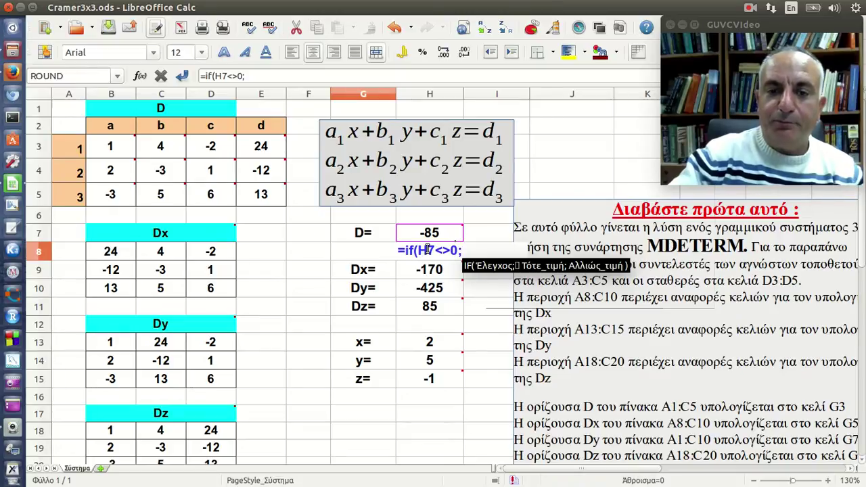
pyautogui.write(';"')
pyautogui.hotkey('alt', 'shift')
pyautogui.write('Ο')
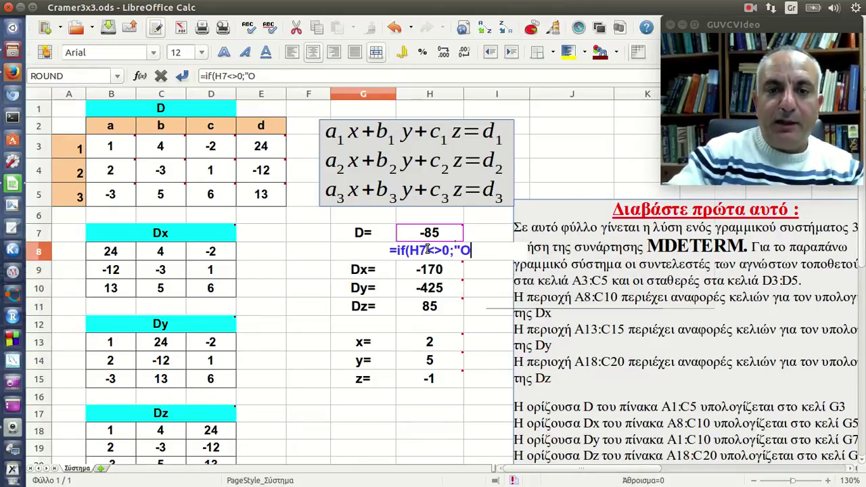
pyautogui.write('ρ')
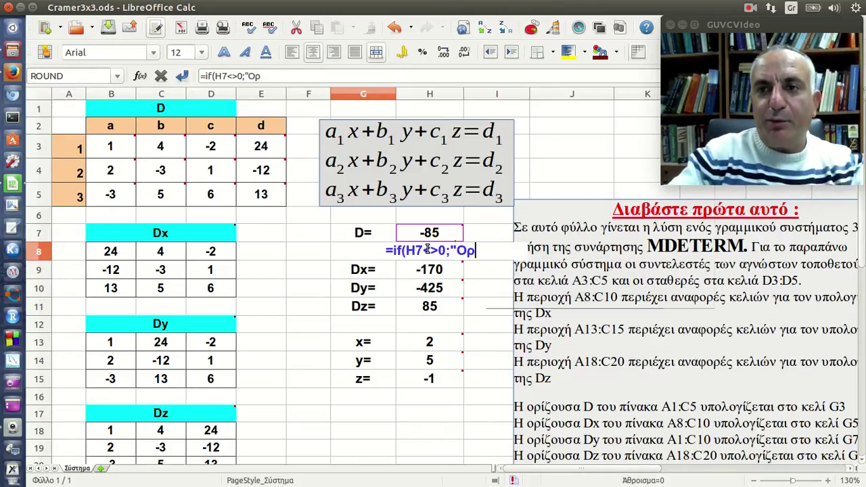
pyautogui.write('ίζουσα')
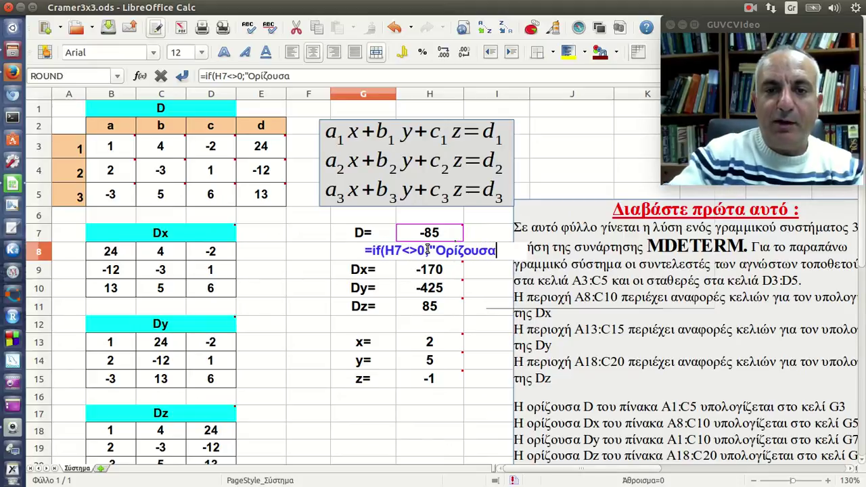
pyautogui.write(' μ')
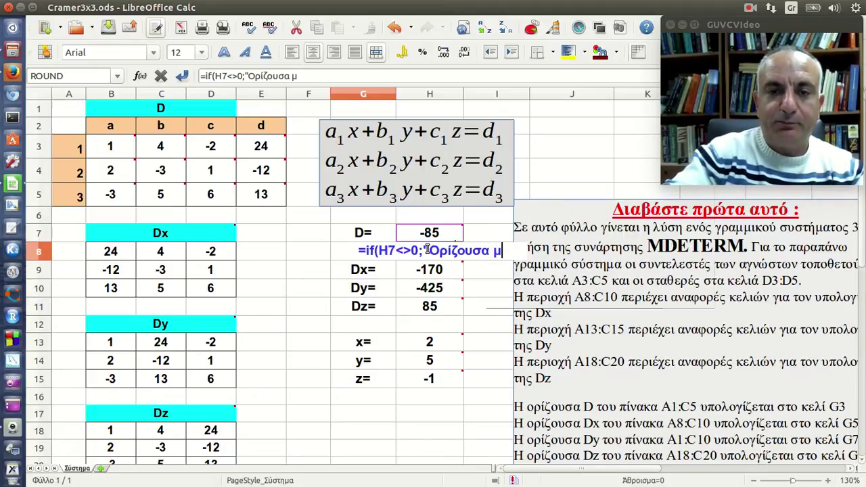
pyautogui.write('η μη')
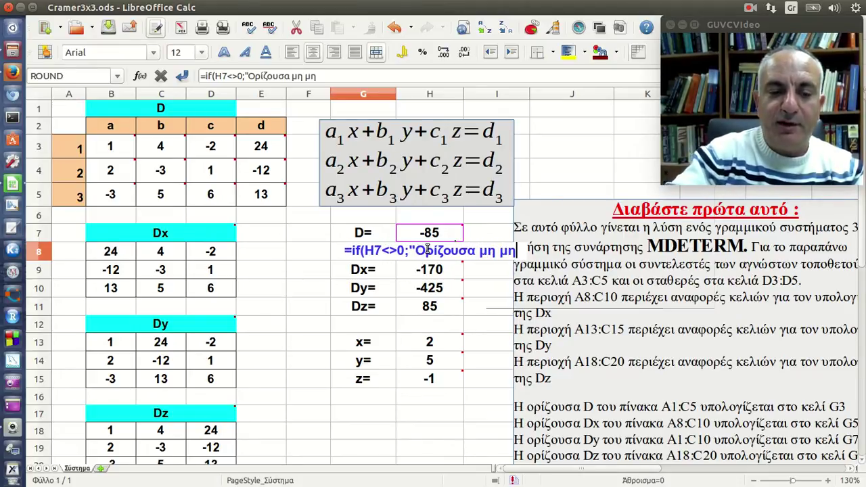
pyautogui.write('δενική')
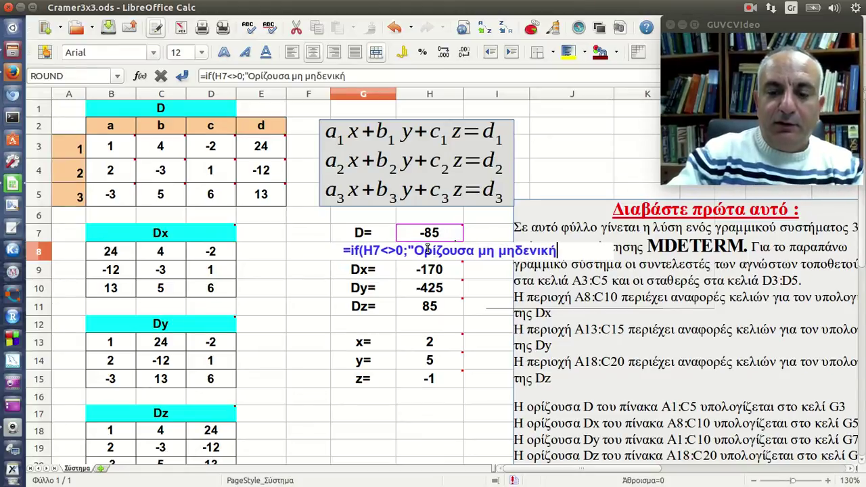
pyautogui.write('"; ')
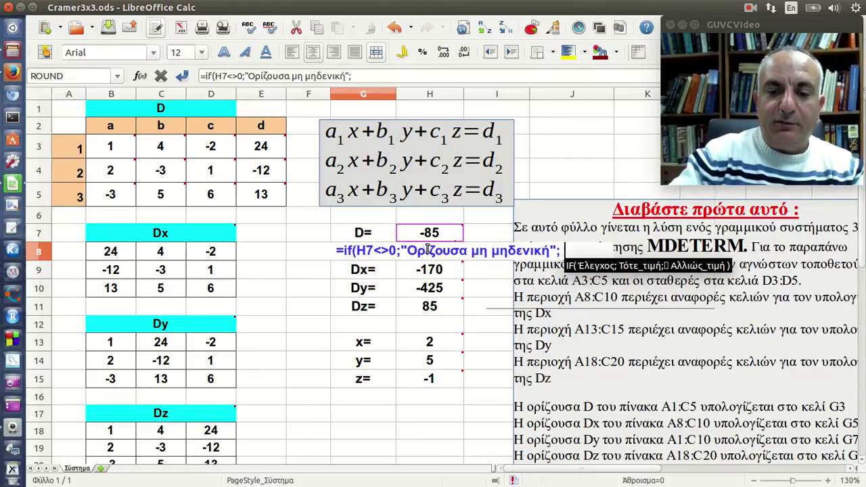
pyautogui.write('"')
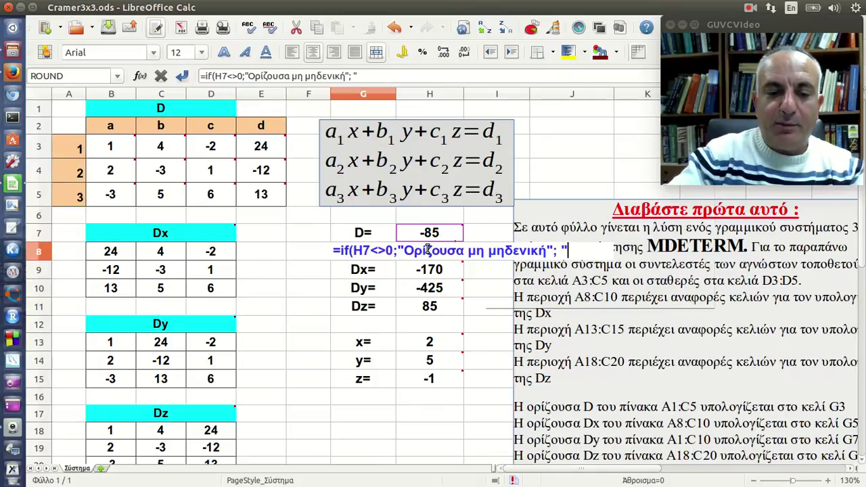
pyautogui.write('Or;i')
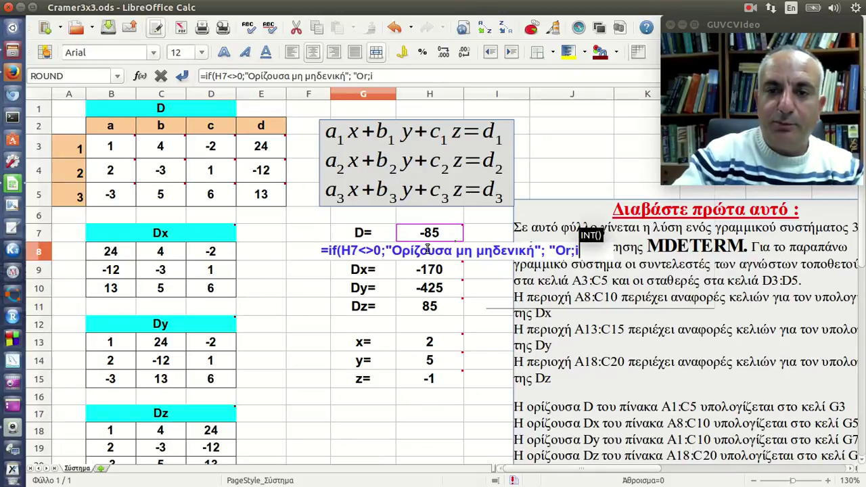
pyautogui.press('BackSpace')
pyautogui.press('BackSpace')
pyautogui.press('BackSpace')
pyautogui.press('BackSpace')
pyautogui.hotkey('alt', 'shift')
pyautogui.write('Ορί')
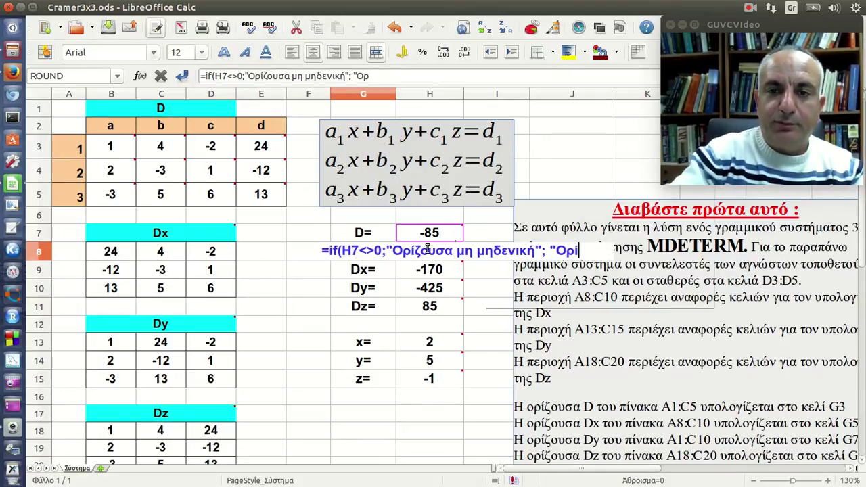
pyautogui.write('ζουσ')
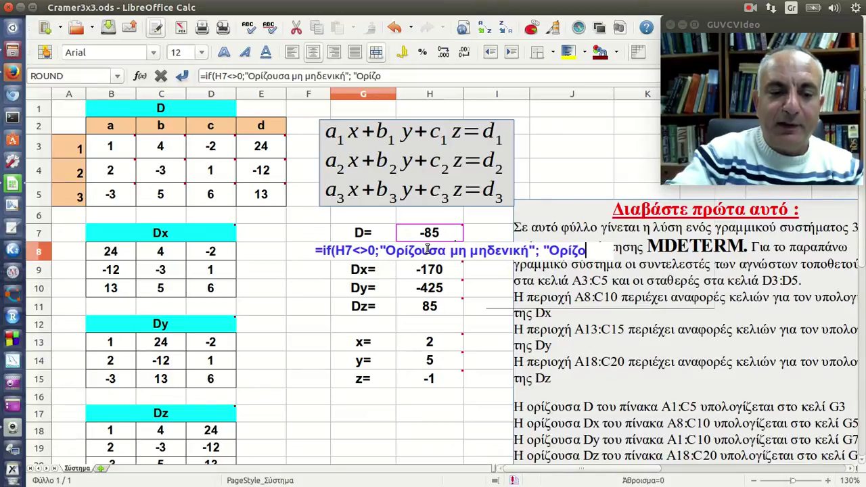
pyautogui.write('α')
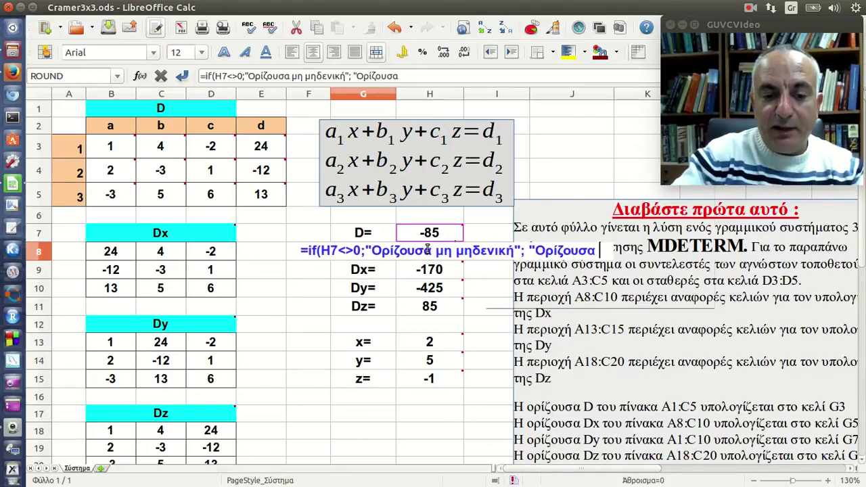
pyautogui.write(' είναι ')
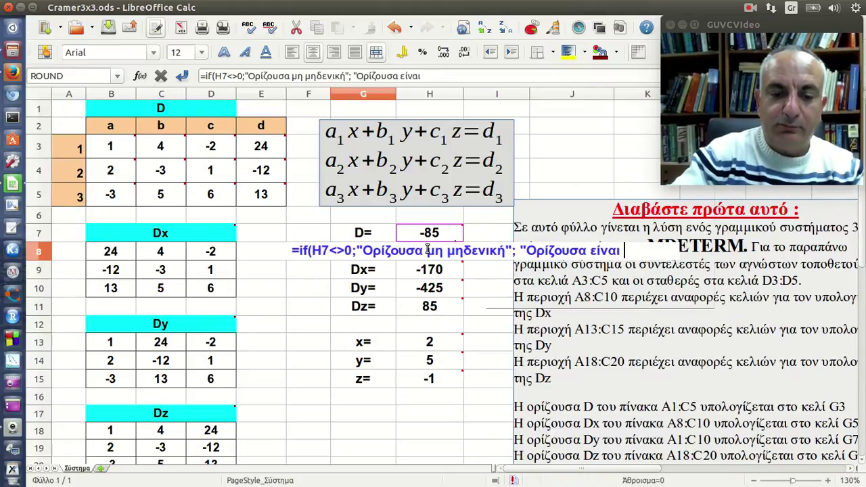
pyautogui.write('ίση με ')
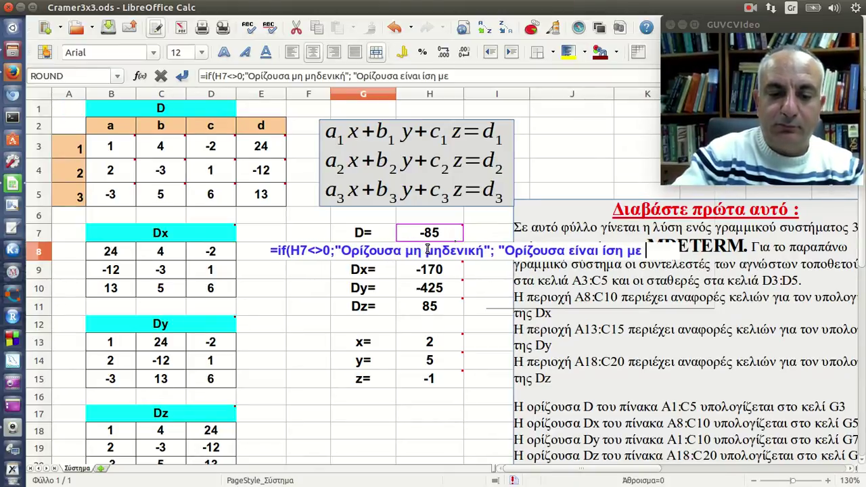
pyautogui.write('μηδέν"')
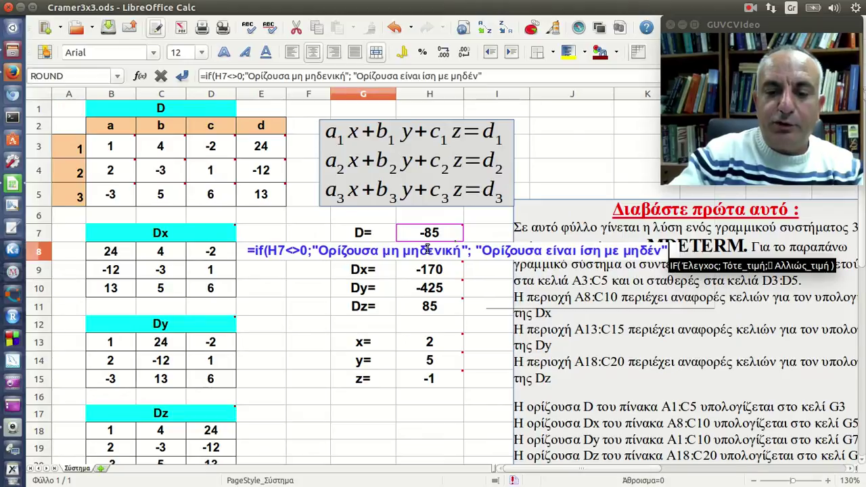
pyautogui.write(')')
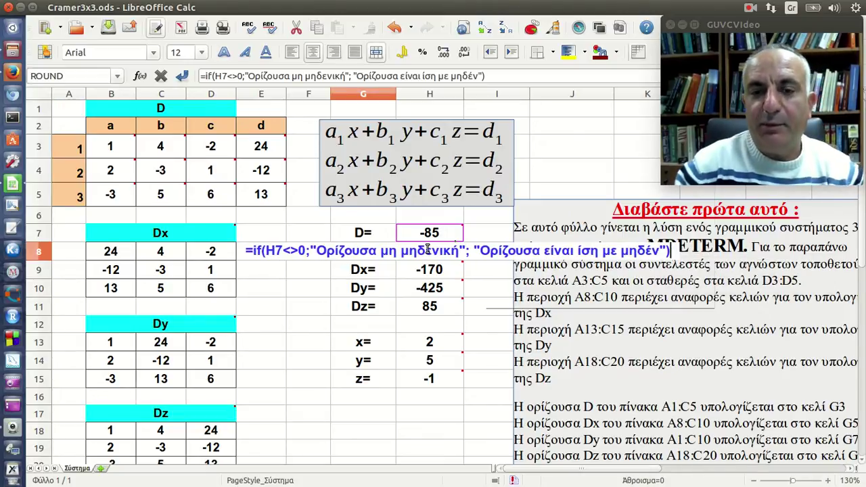
pyautogui.press('Return')
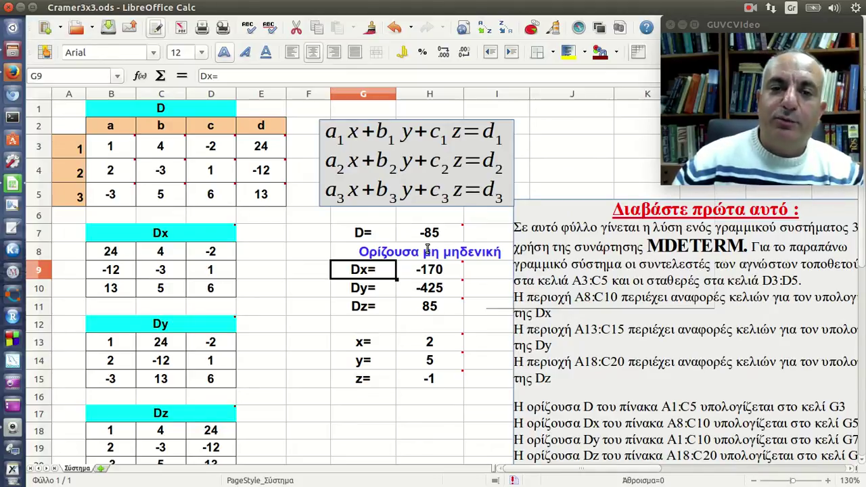
# Delete H7's determinant so G8 reports a zero determinant and x, y, z show #DIV/0!
pyautogui.click(430, 234)
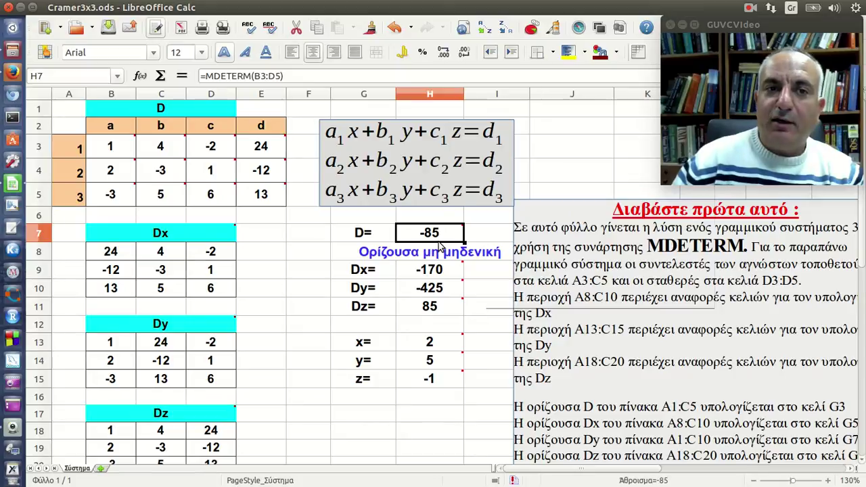
pyautogui.press('Delete')
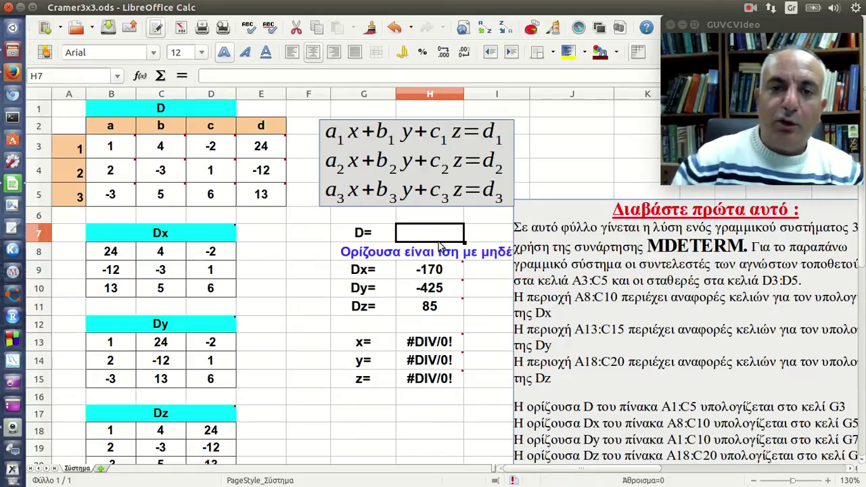
pyautogui.click(444, 342)
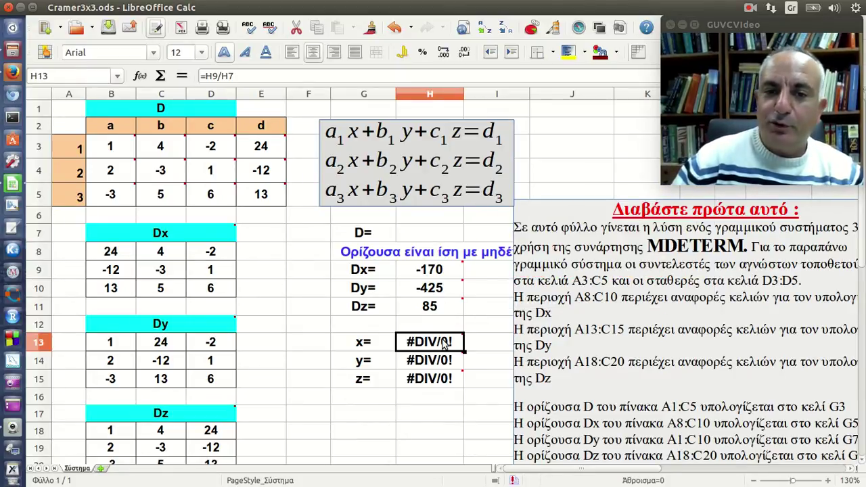
pyautogui.click(429, 235)
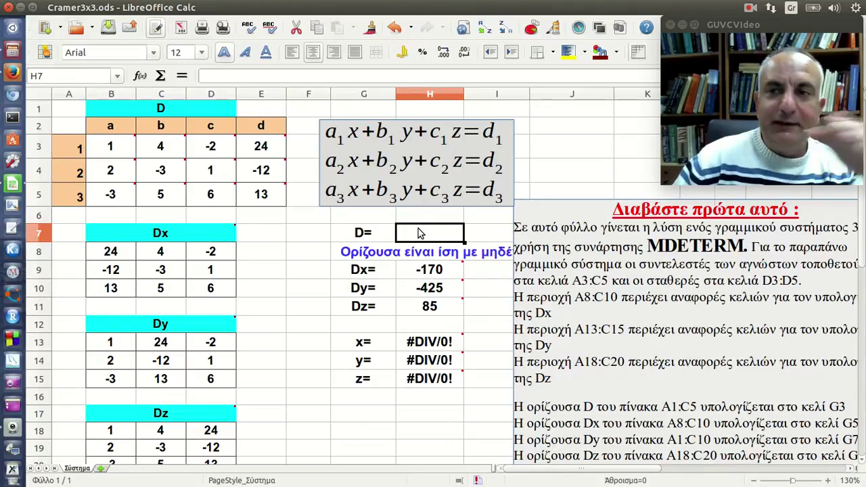
pyautogui.click(220, 8)
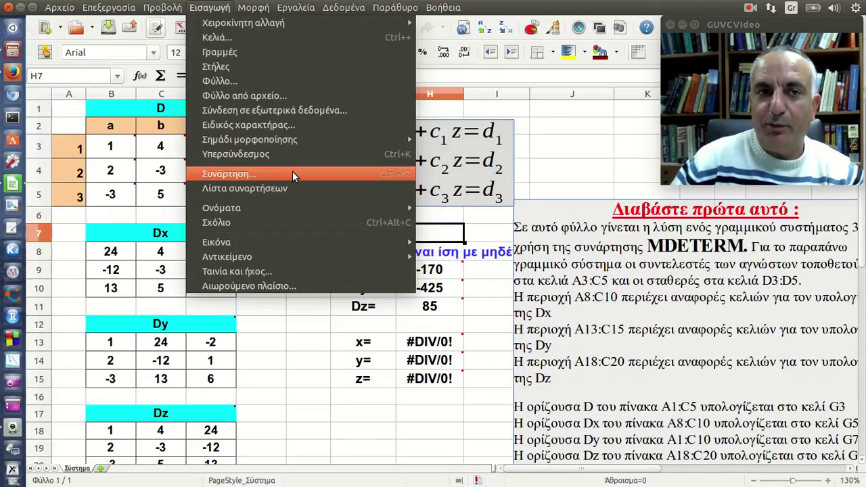
# Try the Function Wizard for H7, filtering to Array functions and picking MDETERM, then cancel.
pyautogui.click(289, 330)
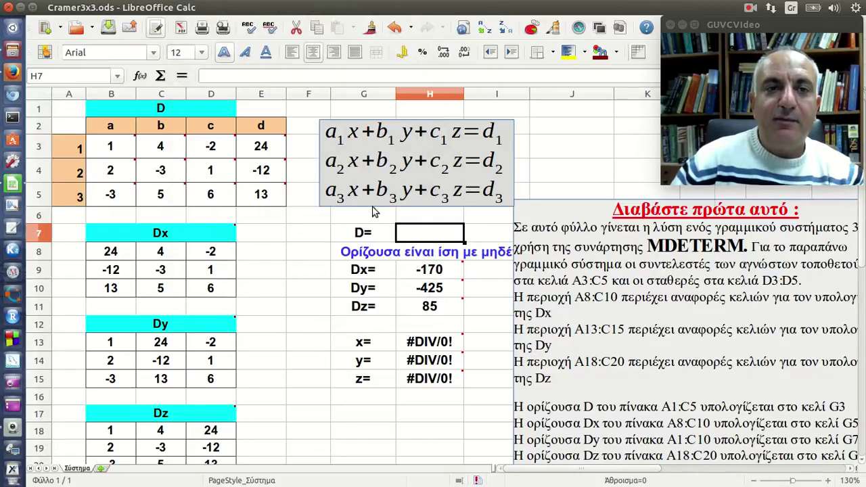
pyautogui.click(140, 76)
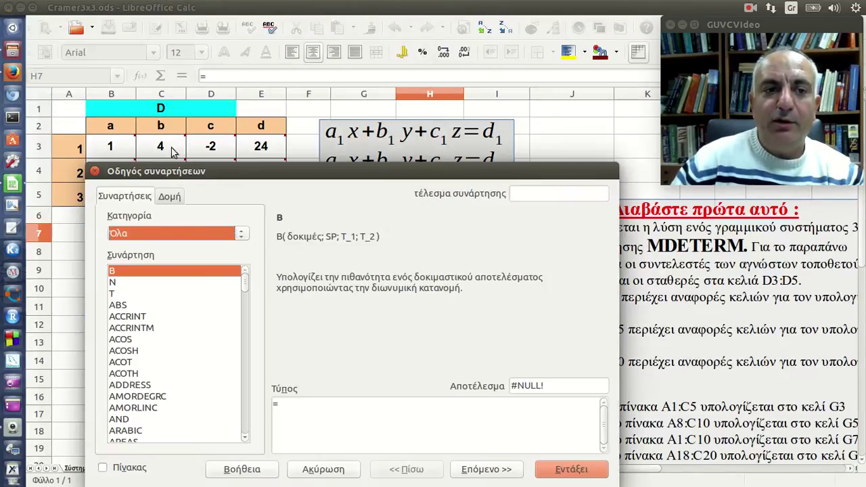
pyautogui.moveTo(195, 186); pyautogui.dragTo(195, 142)
pyautogui.click(196, 189)
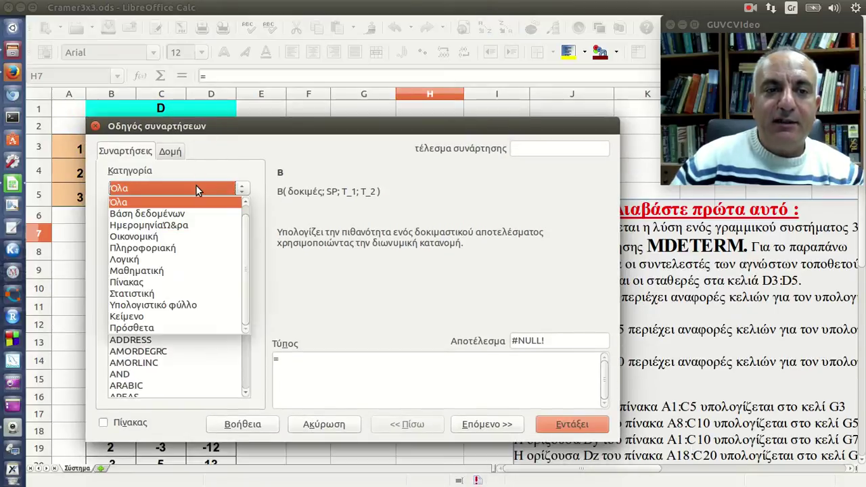
pyautogui.click(193, 282)
pyautogui.click(155, 272)
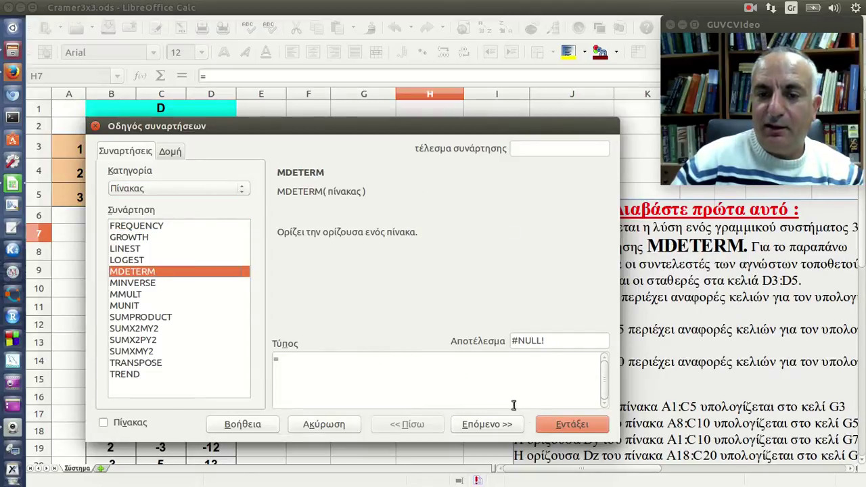
pyautogui.click(569, 425)
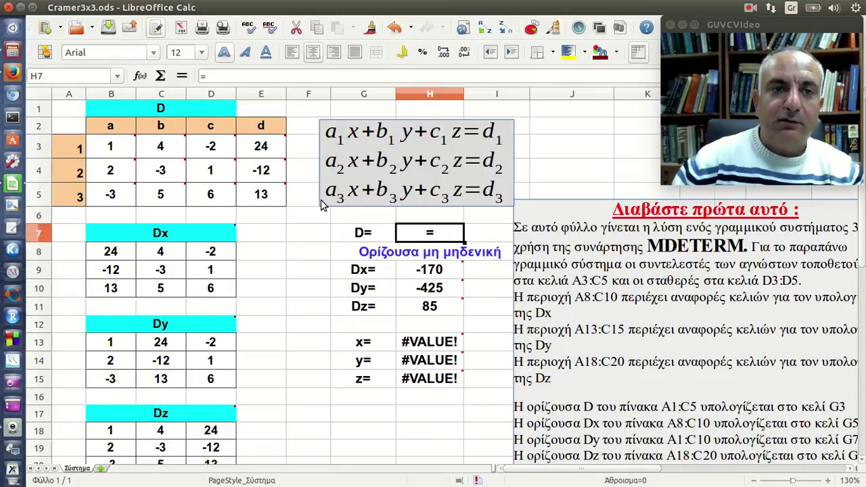
# In the Function Wizard, choose MDETERM and set its matrix to B3:D5, previewing −85.
pyautogui.click(140, 76)
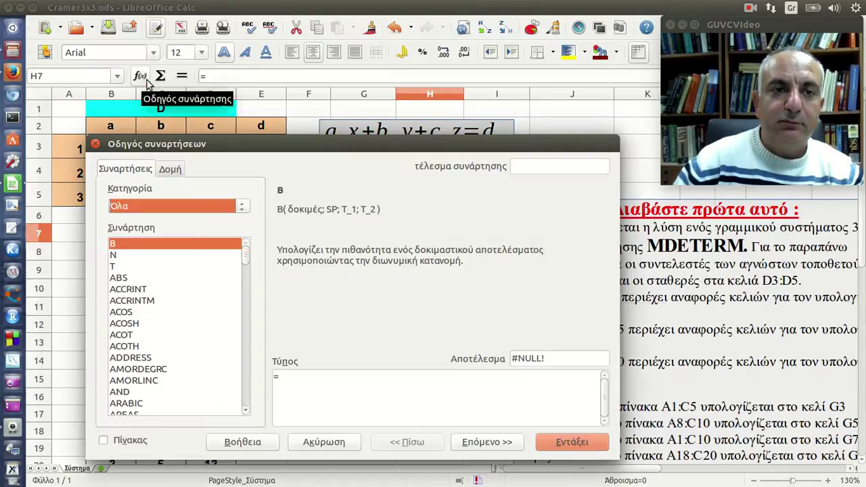
pyautogui.click(162, 208)
pyautogui.click(179, 304)
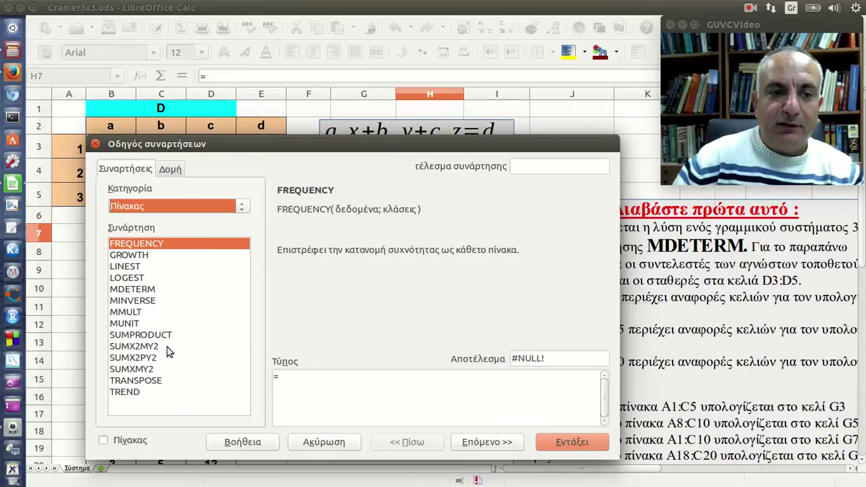
pyautogui.click(150, 291)
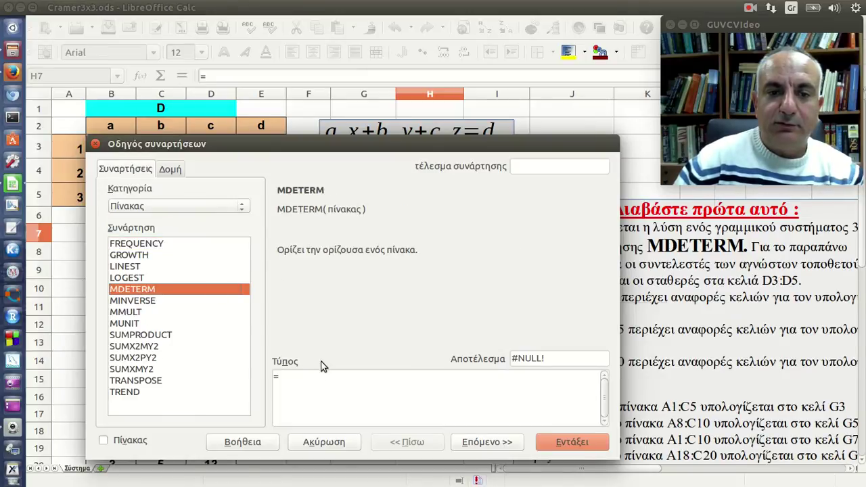
pyautogui.click(477, 443)
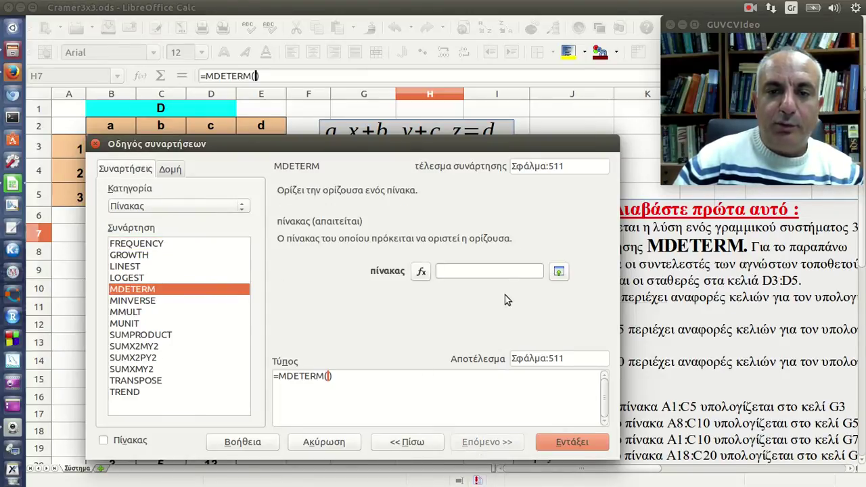
pyautogui.click(564, 278)
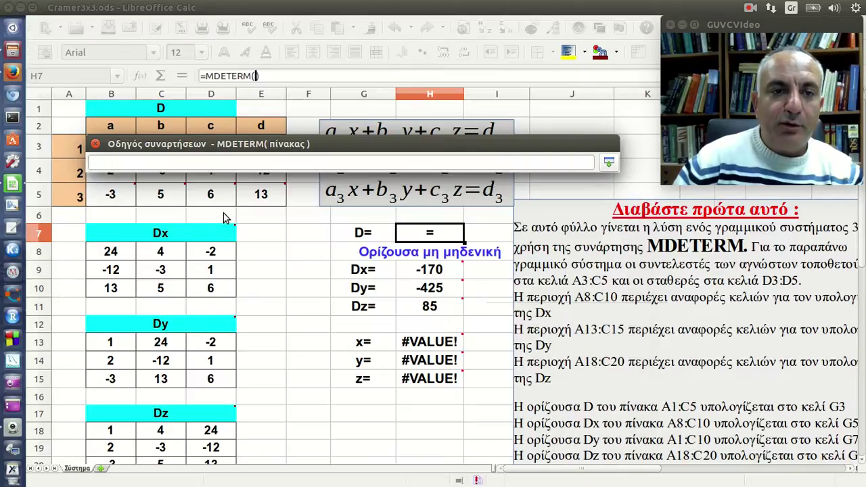
pyautogui.moveTo(322, 150); pyautogui.dragTo(324, 304)
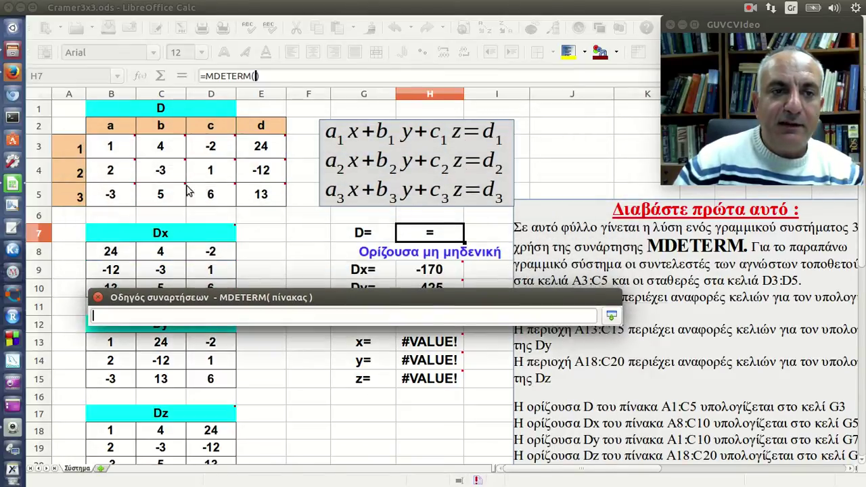
pyautogui.moveTo(111, 147); pyautogui.dragTo(203, 193)
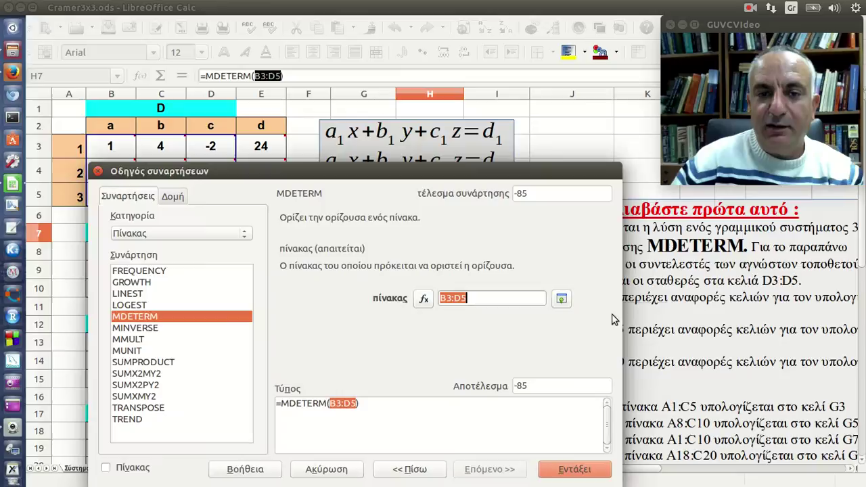
pyautogui.click(612, 316)
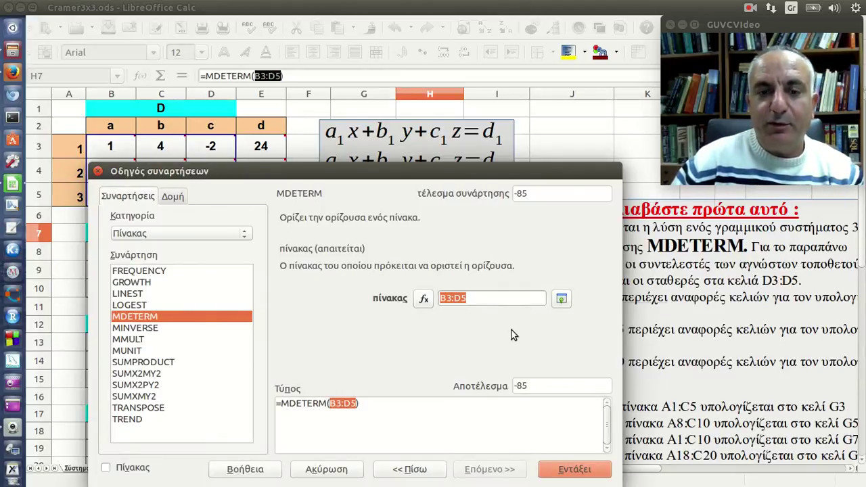
# Confirm =MDETERM(B3:D5) so x, y, z become 2, 5, −1, then return to the Firefox tutorial.
pyautogui.click(570, 471)
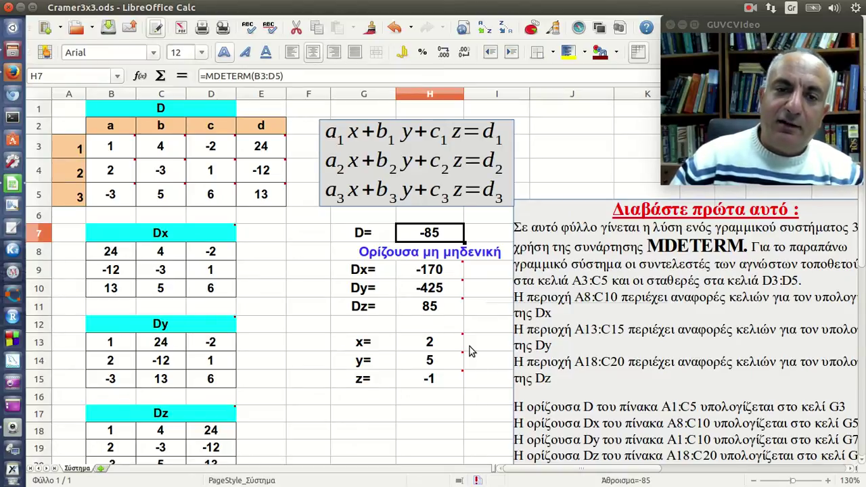
pyautogui.click(378, 276)
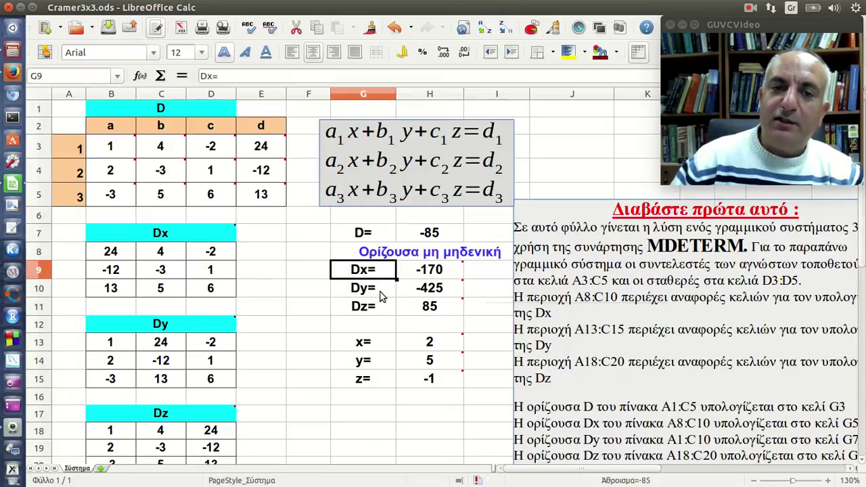
pyautogui.click(381, 295)
pyautogui.click(382, 310)
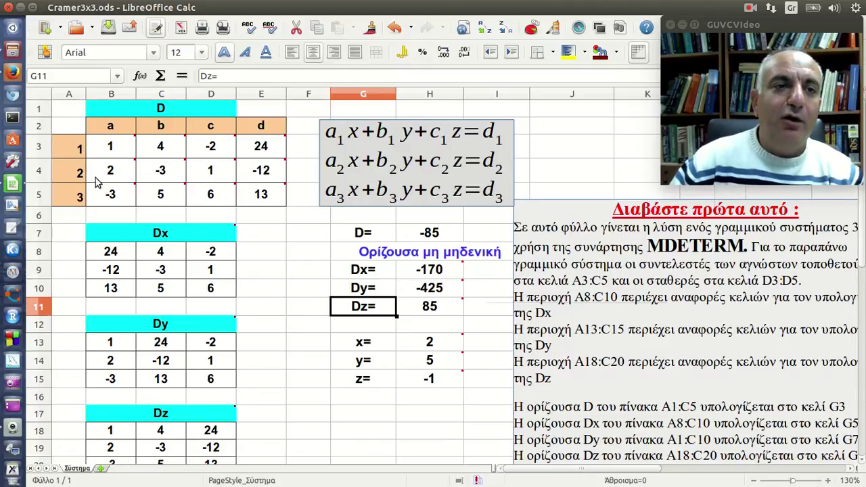
pyautogui.click(13, 72)
# Review the tutorial's Dx, Dy and Dz matrices, then switch back to Cramer3x3 in Calc.
pyautogui.scroll(-5, 194, 203)
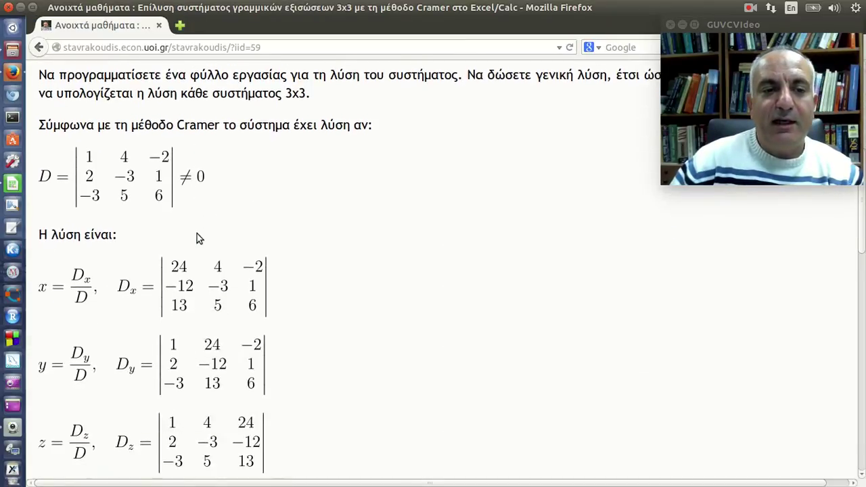
pyautogui.scroll(-2, 193, 234)
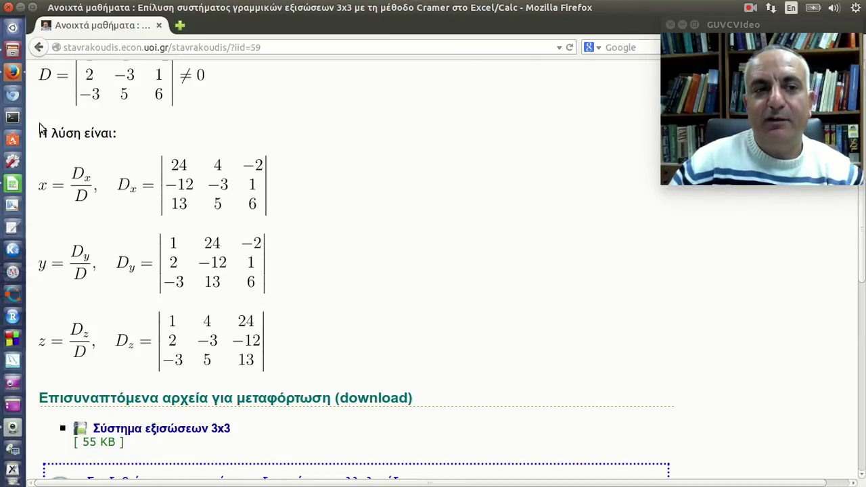
pyautogui.hotkey('alt', 'Tab')
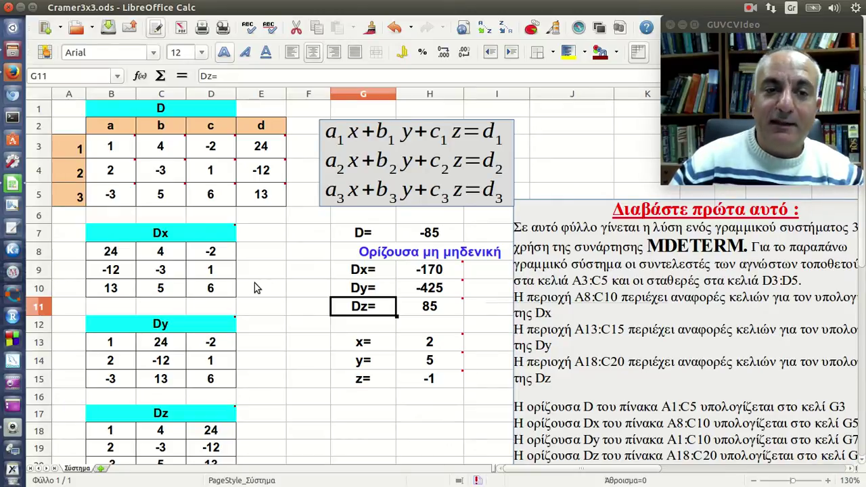
pyautogui.click(434, 271)
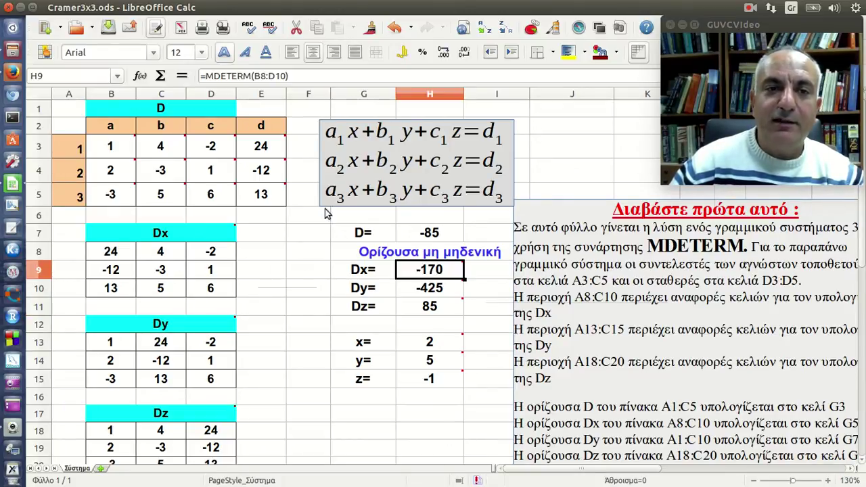
pyautogui.click(312, 77)
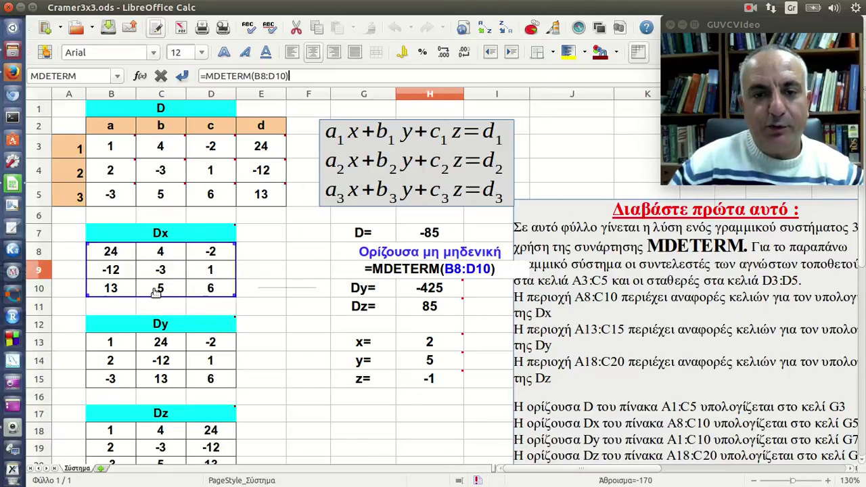
pyautogui.moveTo(429, 270)
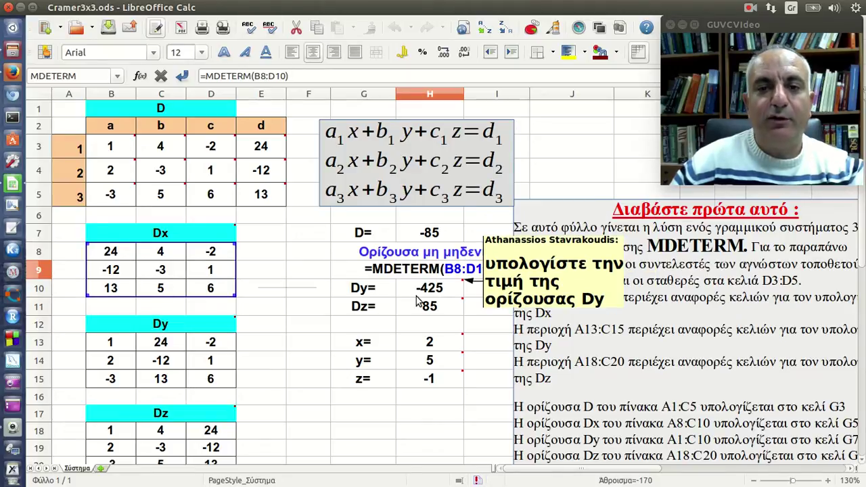
pyautogui.press('Return')
# Clear the Dx block B8:D10 and enter =E3 in B8.
pyautogui.moveTo(122, 257); pyautogui.dragTo(218, 286)
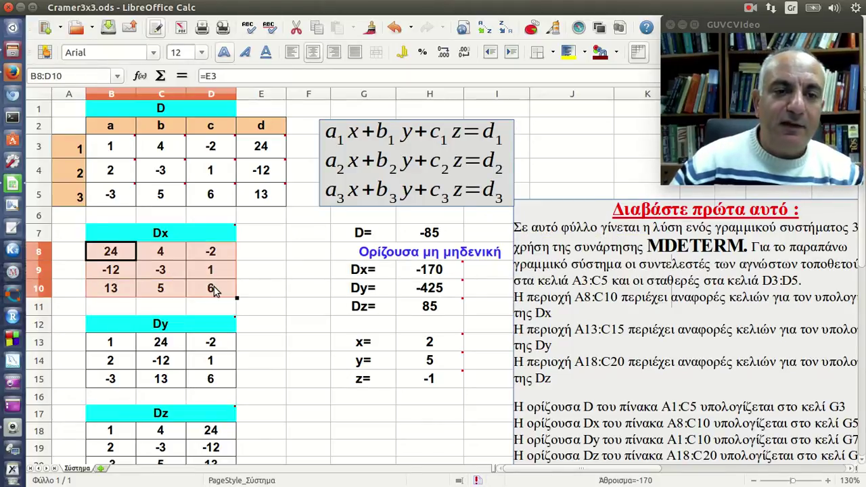
pyautogui.press('Delete')
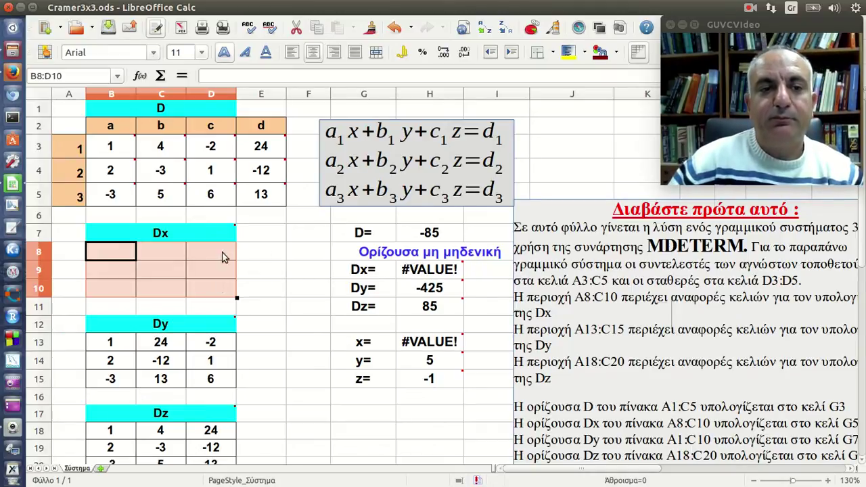
pyautogui.click(113, 254)
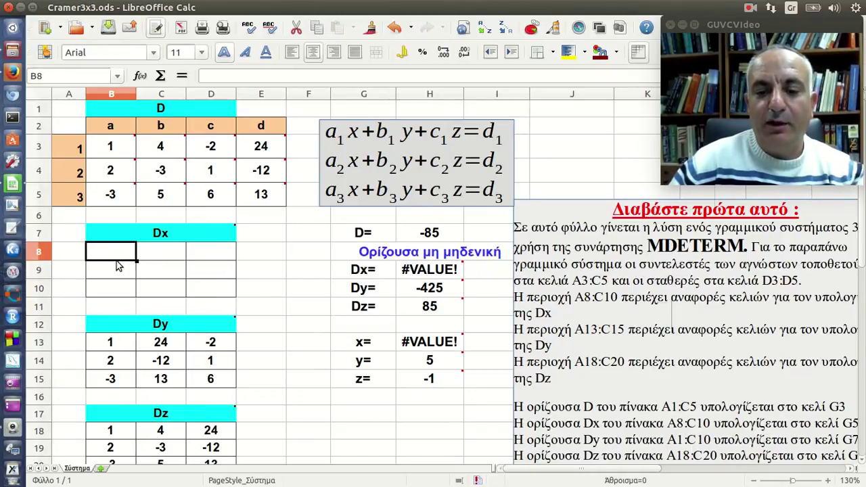
pyautogui.write('=')
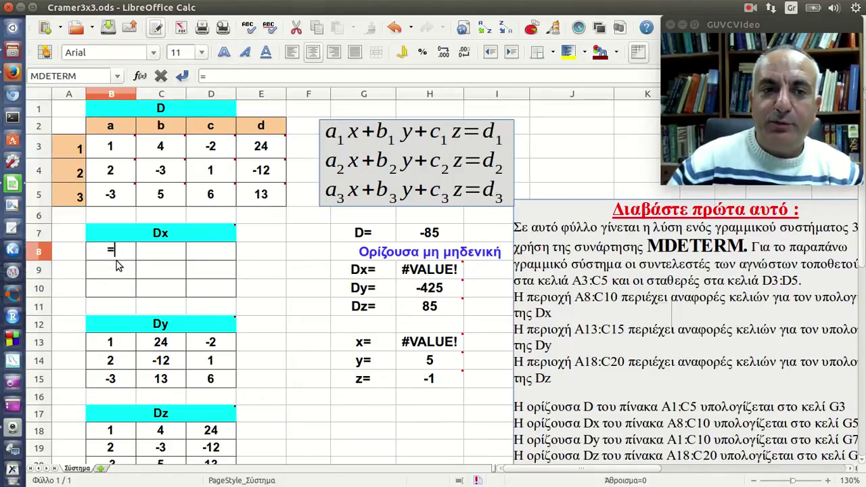
pyautogui.click(264, 153)
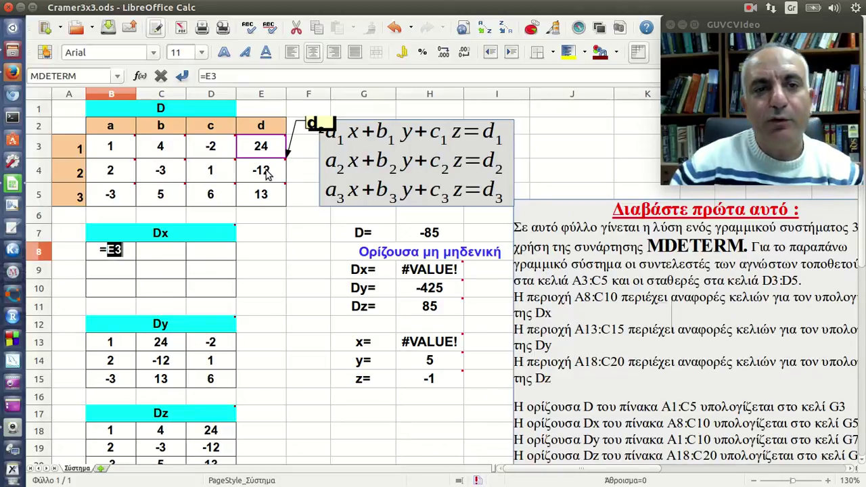
pyautogui.press('Return')
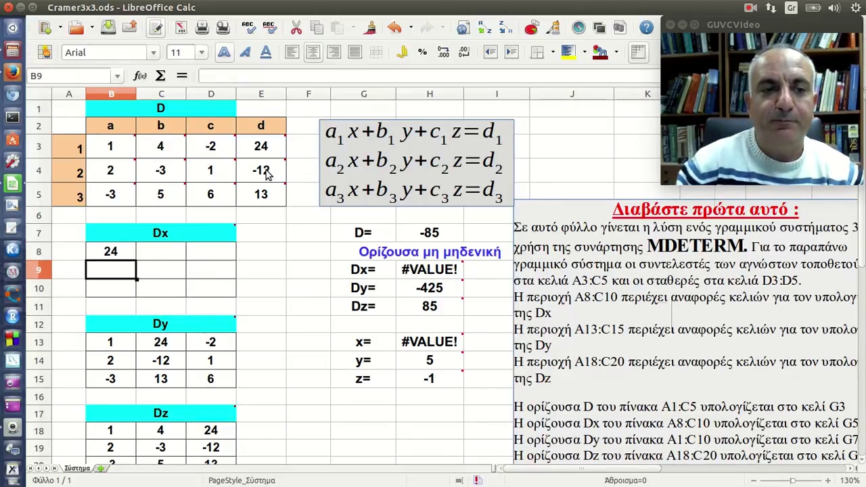
# Enter =C3 in C8 and =D3 in D8, then fill row 8 down to row 10.
pyautogui.press('Up')
pyautogui.press('Right')
pyautogui.write('=')
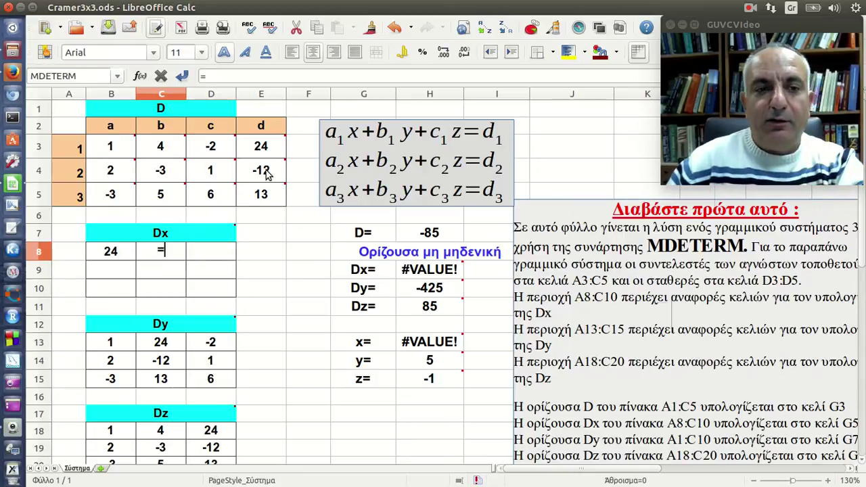
pyautogui.click(160, 151)
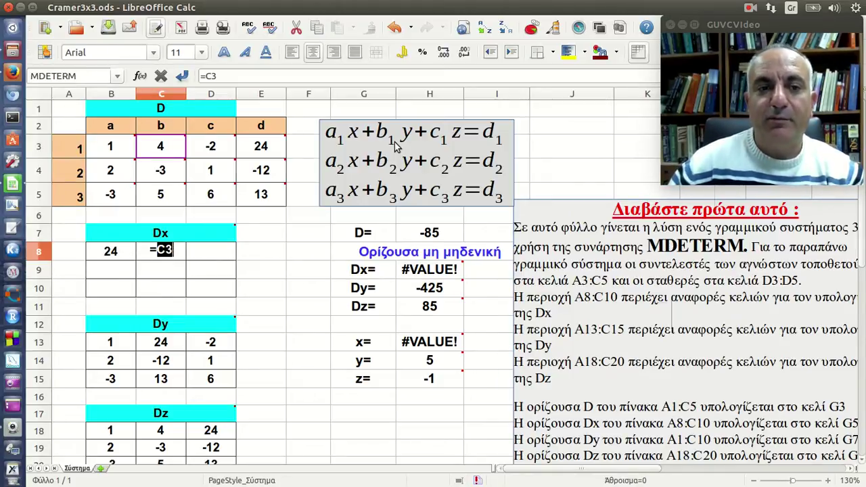
pyautogui.press('Return')
pyautogui.press('Up')
pyautogui.press('Right')
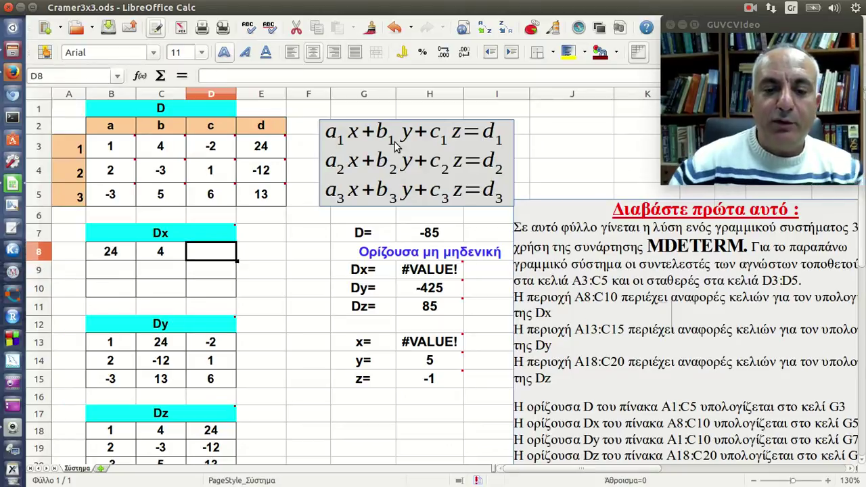
pyautogui.write('=')
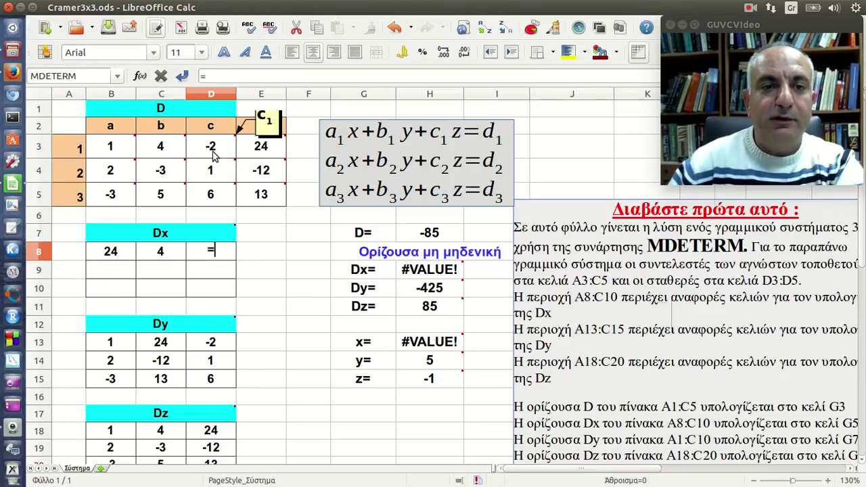
pyautogui.click(214, 153)
pyautogui.press('Return')
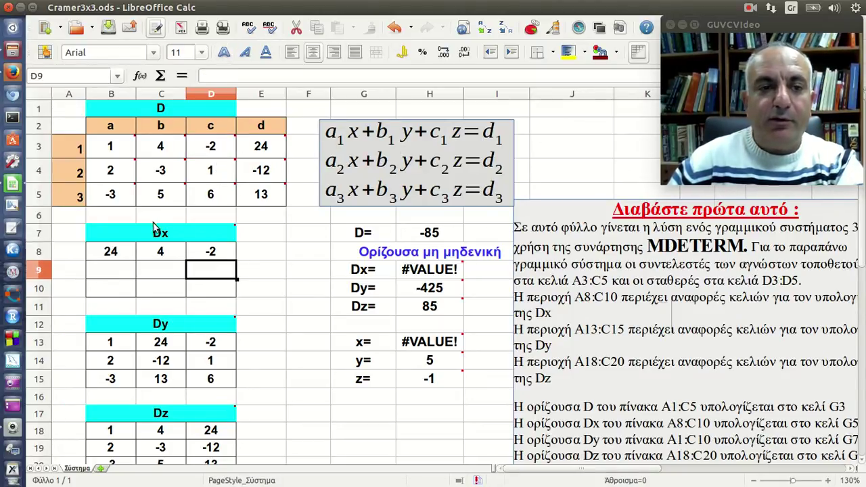
pyautogui.moveTo(116, 260); pyautogui.dragTo(216, 262)
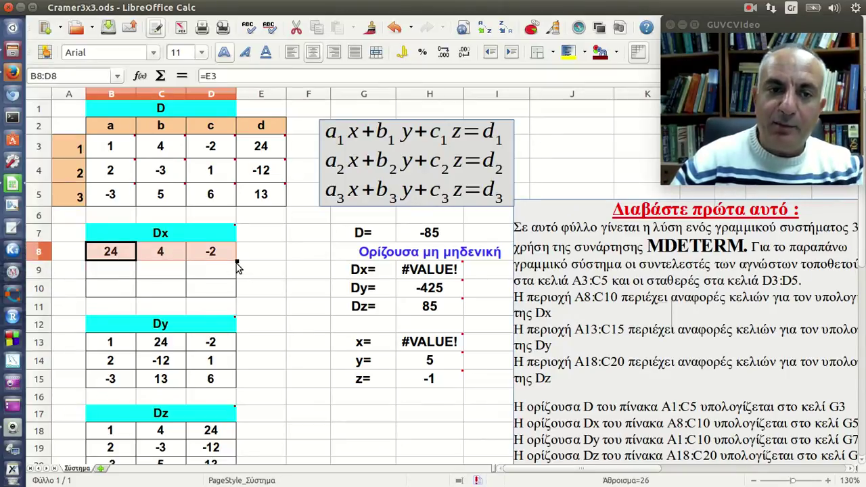
pyautogui.moveTo(237, 263); pyautogui.dragTo(237, 296)
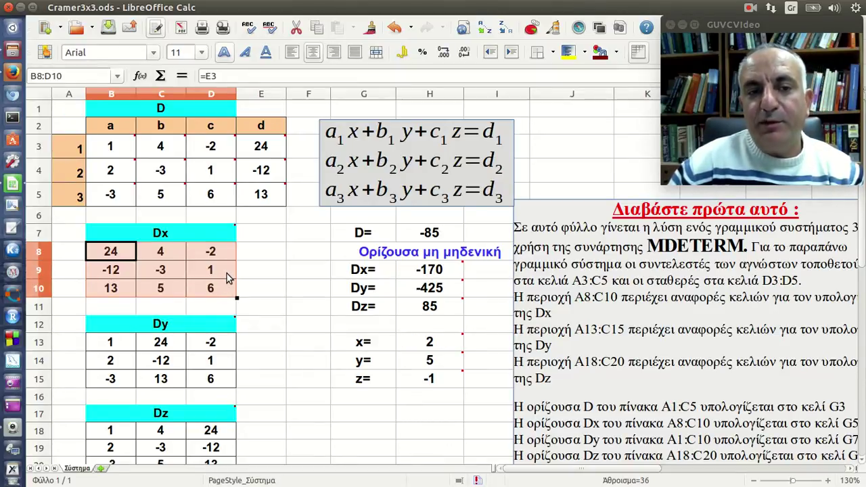
pyautogui.click(215, 253)
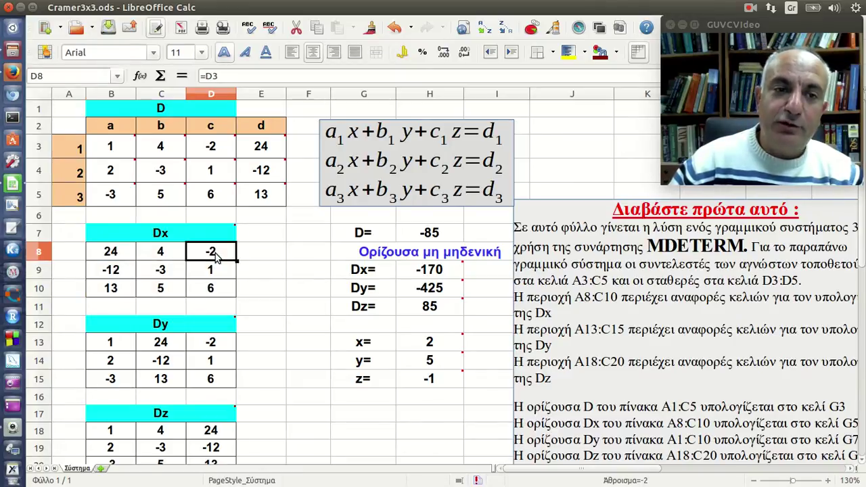
pyautogui.moveTo(110, 147); pyautogui.dragTo(210, 196)
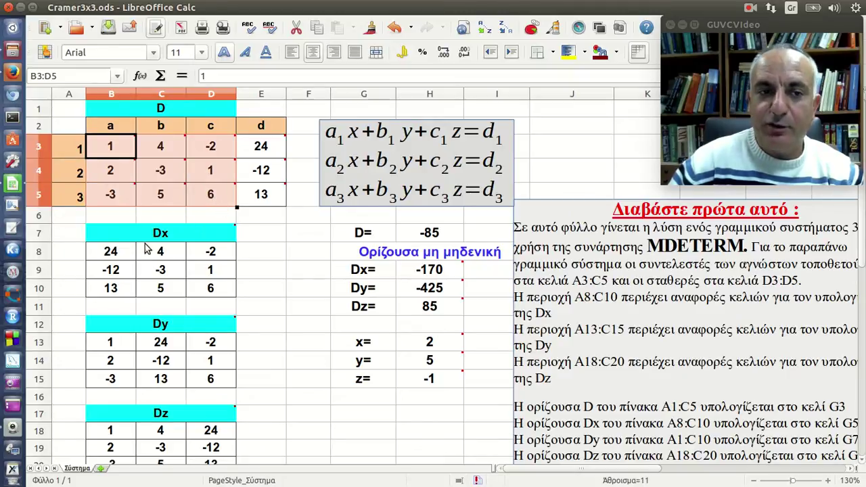
pyautogui.moveTo(110, 146)
pyautogui.moveTo(120, 157); pyautogui.dragTo(118, 193)
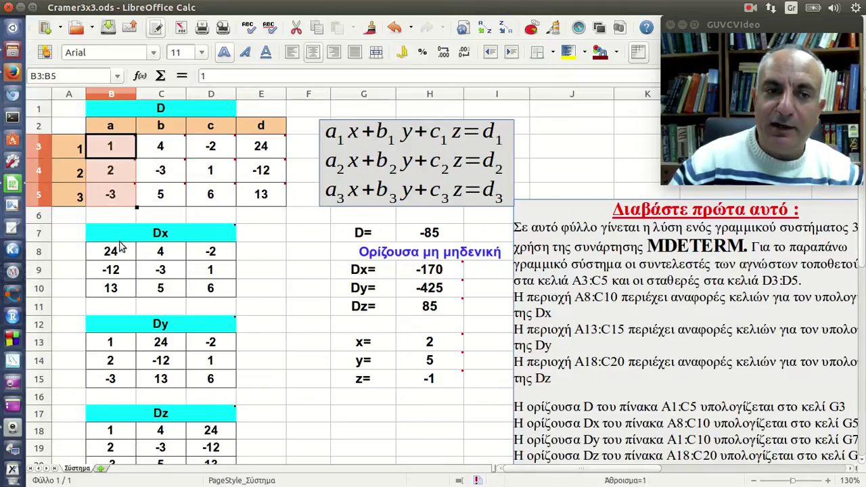
pyautogui.moveTo(119, 251); pyautogui.dragTo(126, 290)
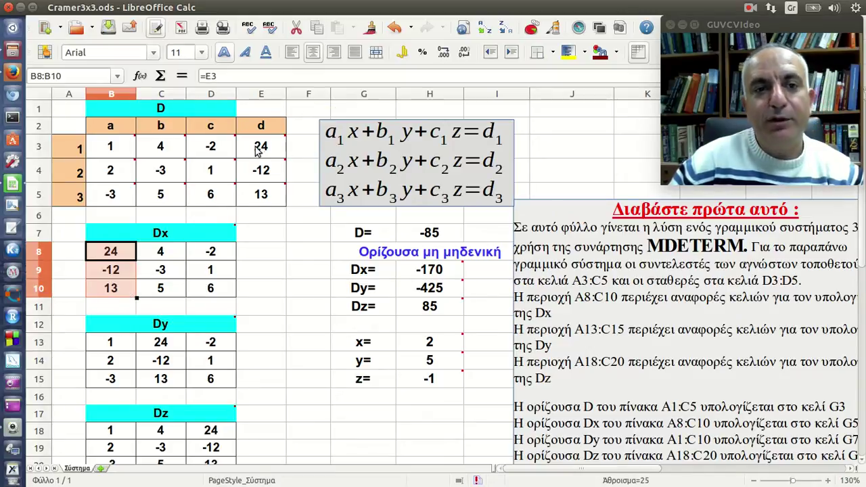
pyautogui.moveTo(261, 148); pyautogui.dragTo(273, 203)
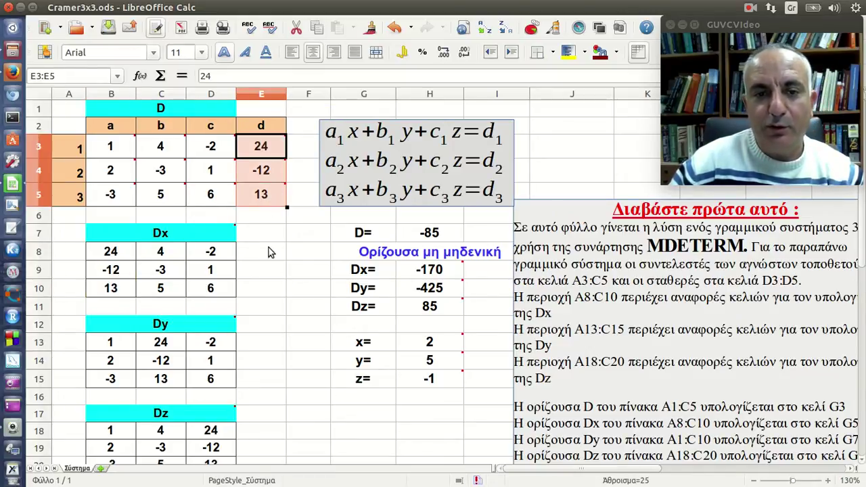
pyautogui.click(420, 276)
pyautogui.click(302, 77)
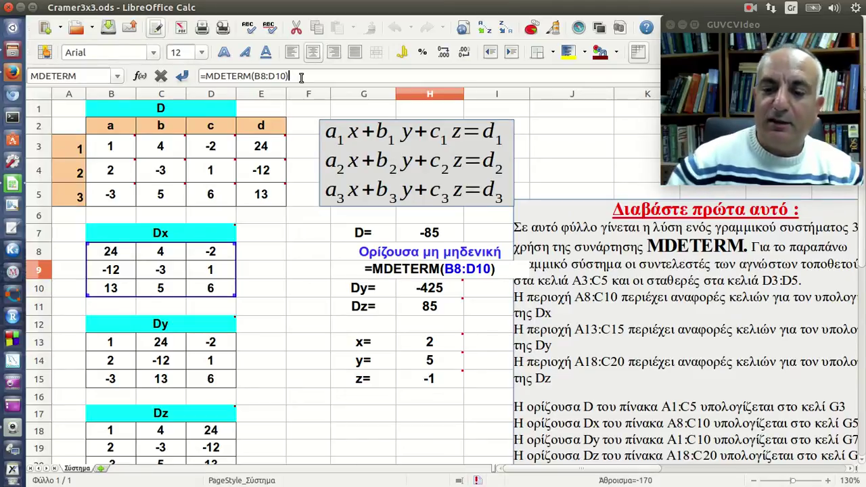
pyautogui.press('Return')
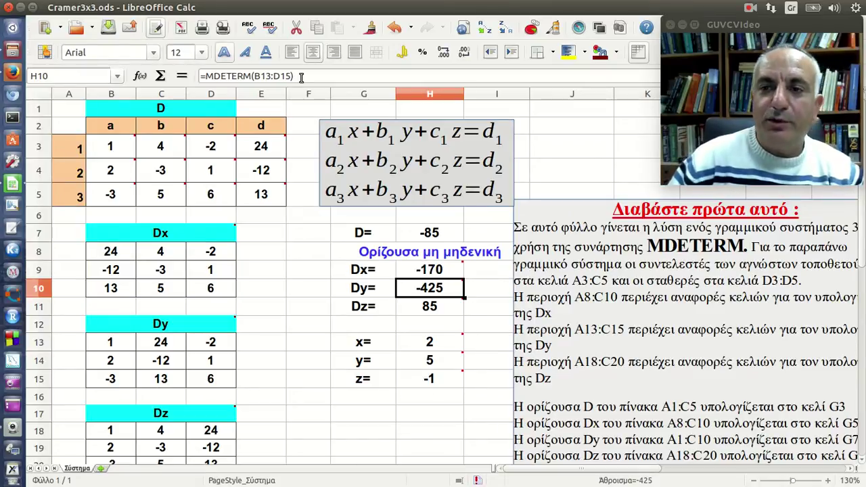
pyautogui.click(106, 347)
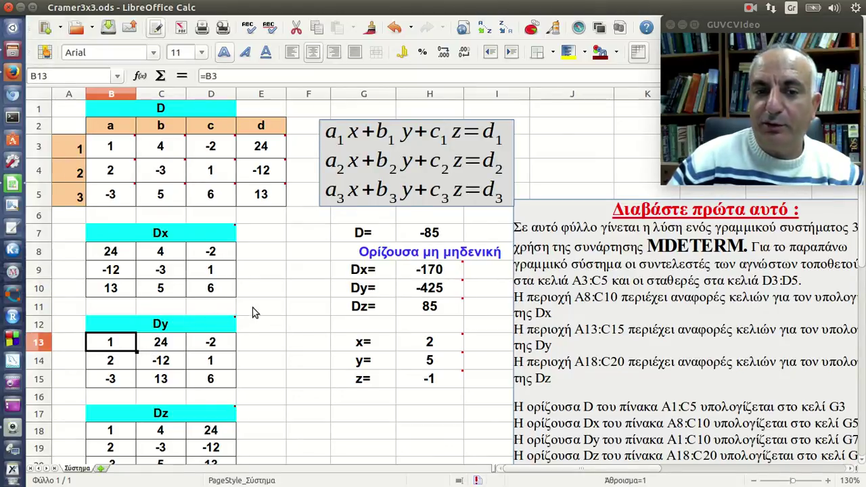
pyautogui.scroll(-1, 252, 312)
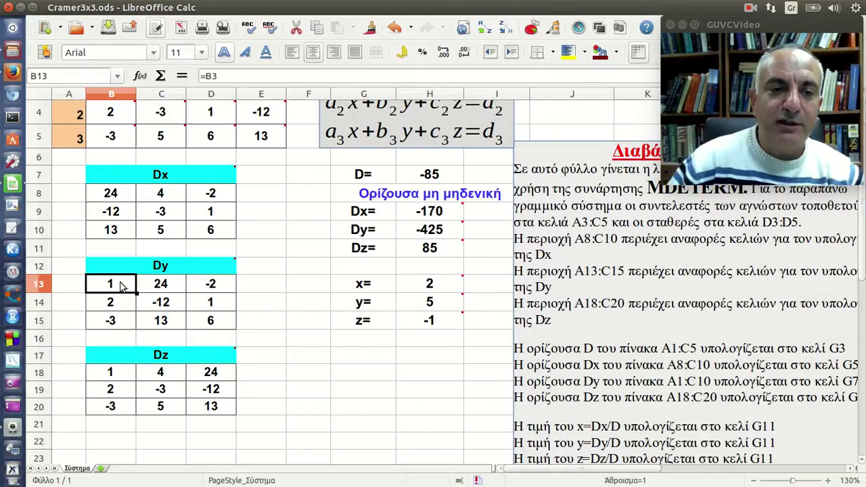
# Clear the values from the Dy block B13:D15 and the Dz block B18:D20.
pyautogui.moveTo(122, 287); pyautogui.dragTo(225, 327)
pyautogui.press('Delete')
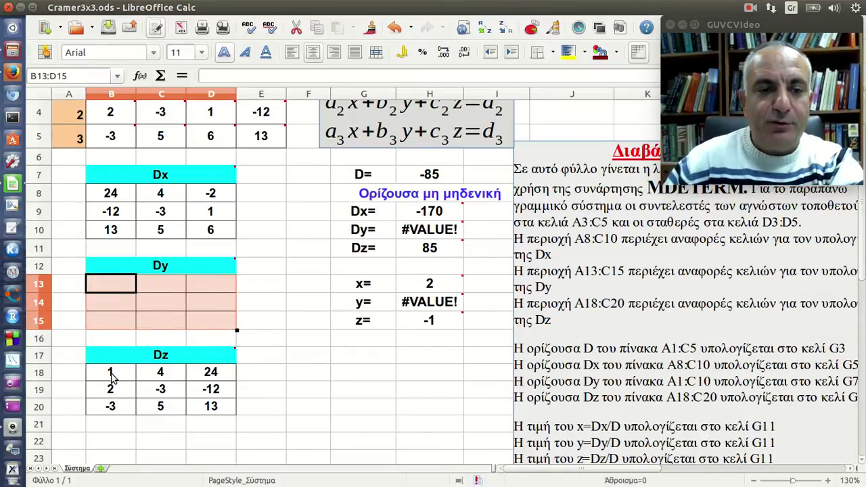
pyautogui.moveTo(111, 373); pyautogui.dragTo(178, 405)
pyautogui.press('Delete')
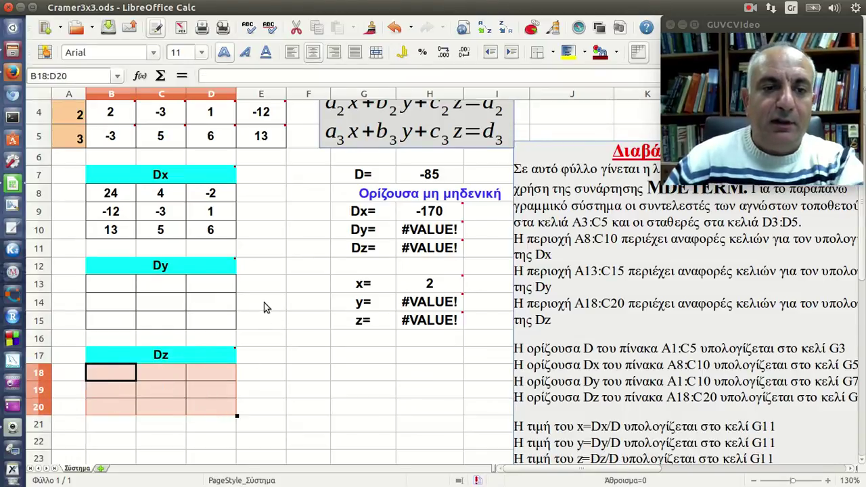
pyautogui.click(264, 304)
# Enter =B3 in B13 and =E3 in C13.
pyautogui.click(124, 284)
pyautogui.scroll(1, 237, 281)
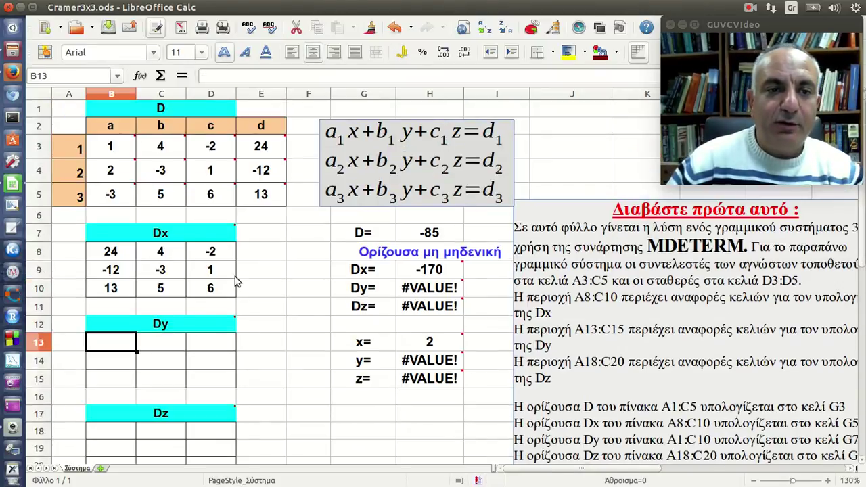
pyautogui.write('=')
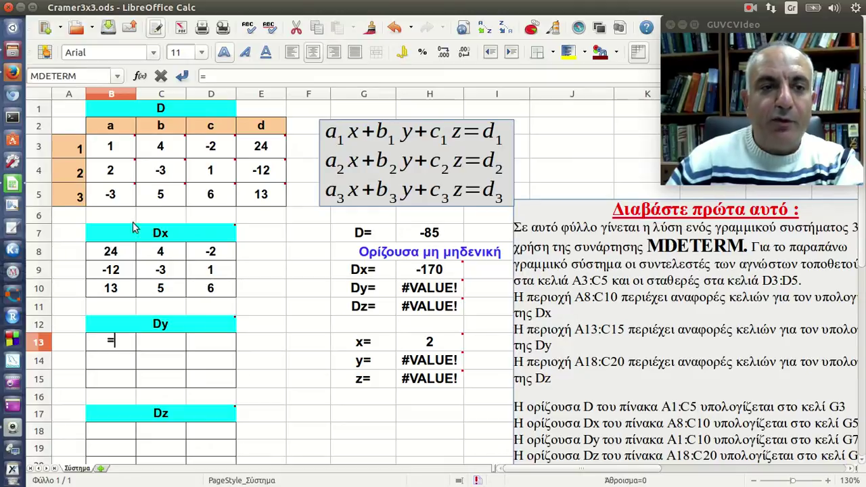
pyautogui.click(115, 152)
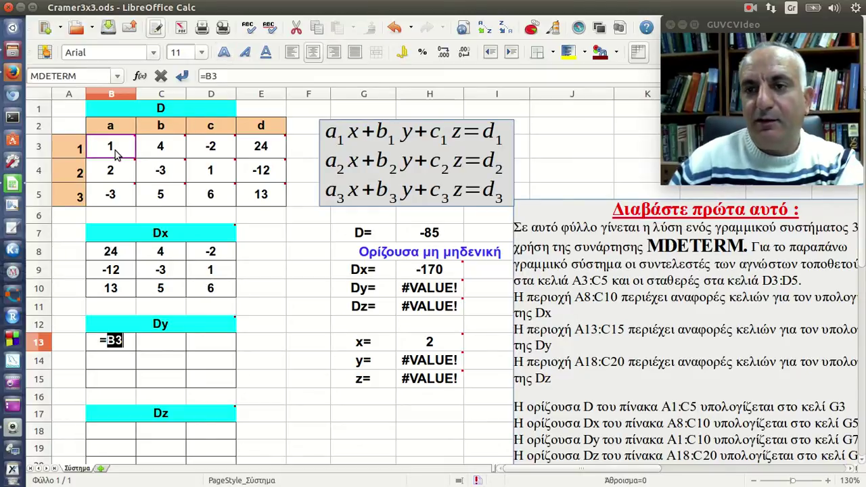
pyautogui.press('Return')
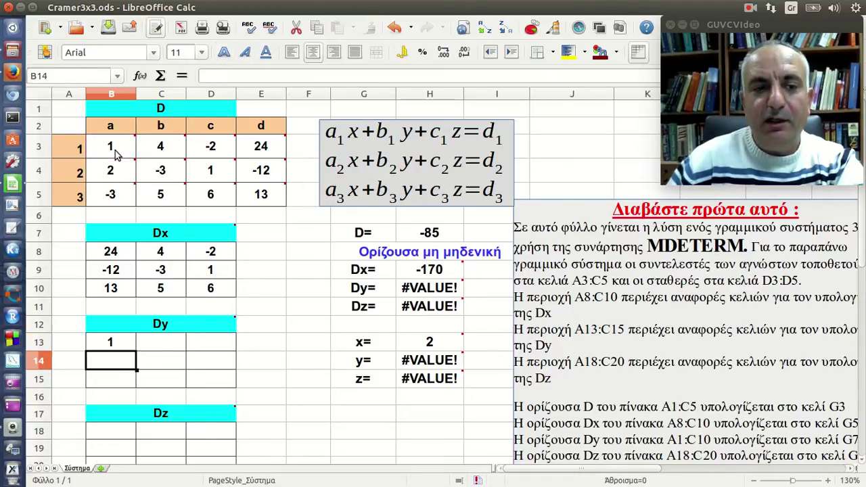
pyautogui.click(169, 350)
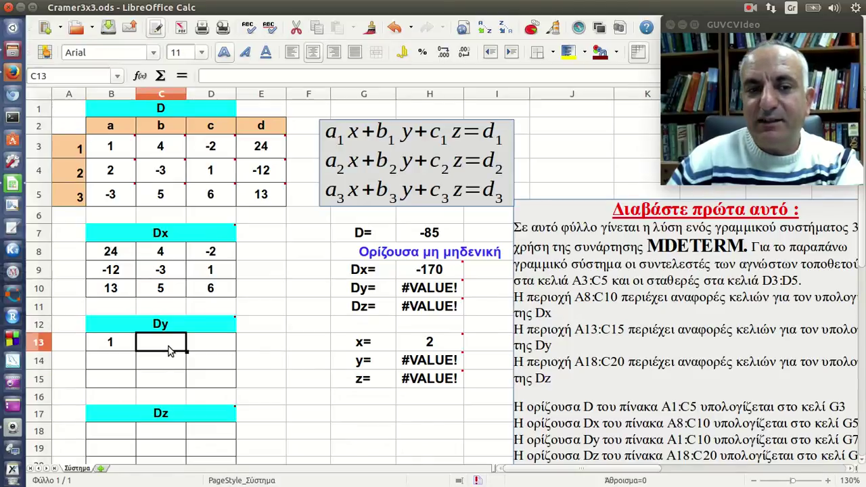
pyautogui.write('=')
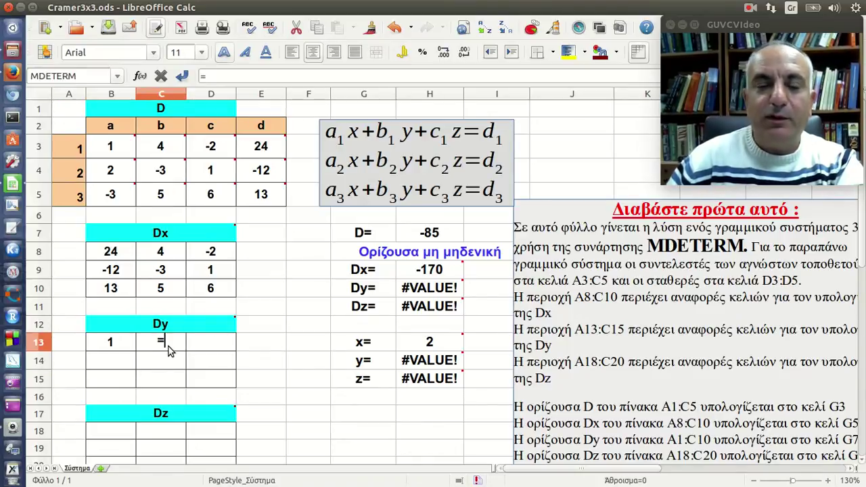
pyautogui.click(260, 153)
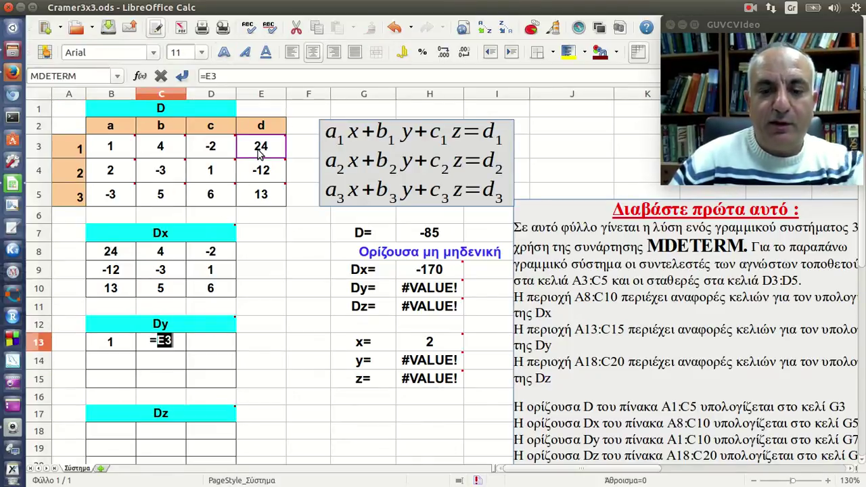
pyautogui.press('Return')
# Enter =D3 in D13, then fill B13:D13 down to row 15.
pyautogui.click(220, 345)
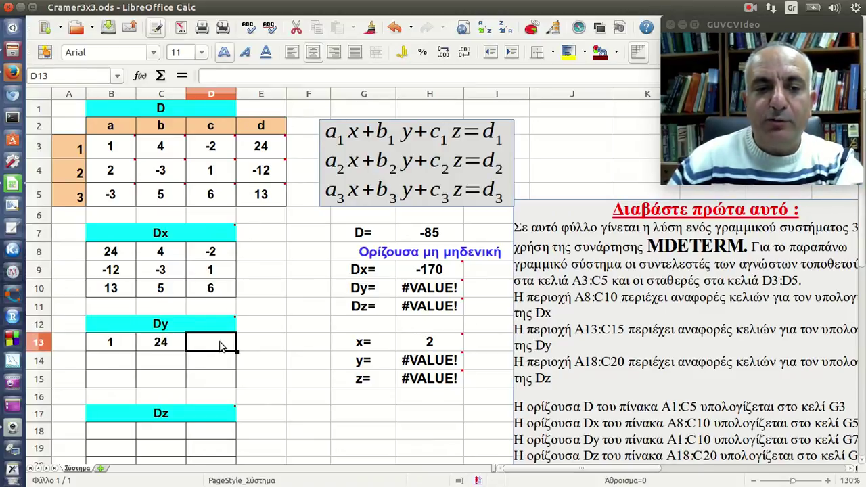
pyautogui.write('=')
pyautogui.click(215, 147)
pyautogui.press('Return')
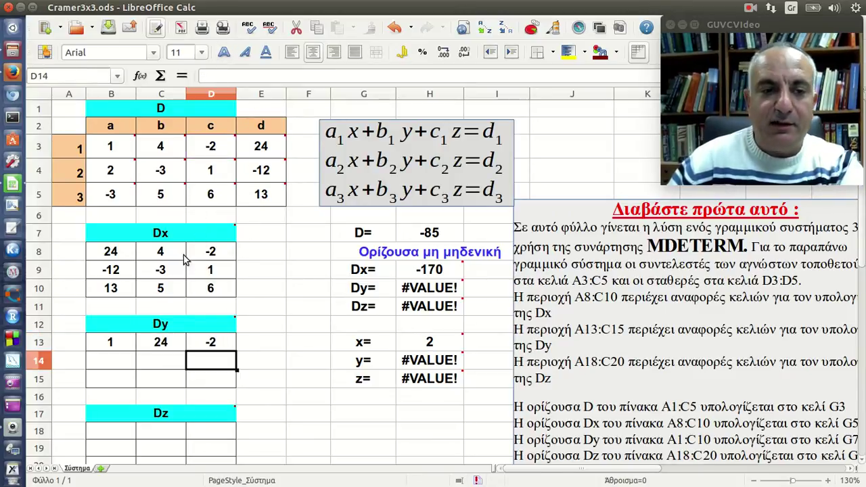
pyautogui.moveTo(113, 344); pyautogui.dragTo(201, 346)
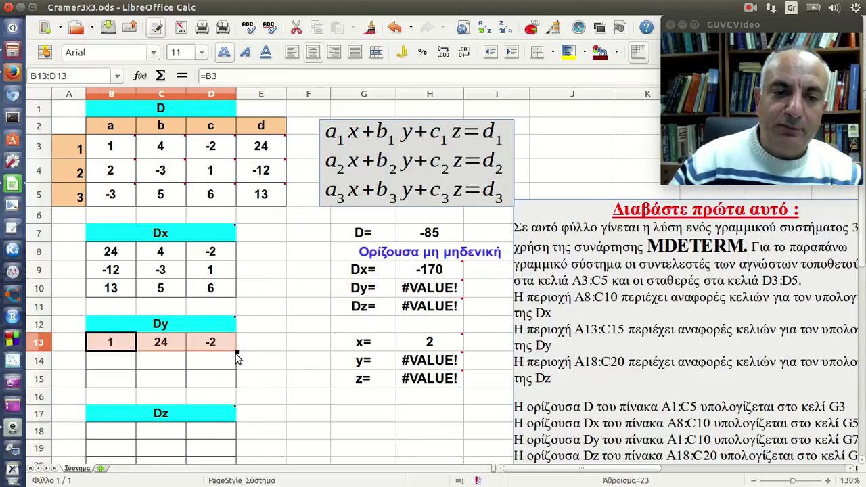
pyautogui.moveTo(237, 353); pyautogui.dragTo(233, 384)
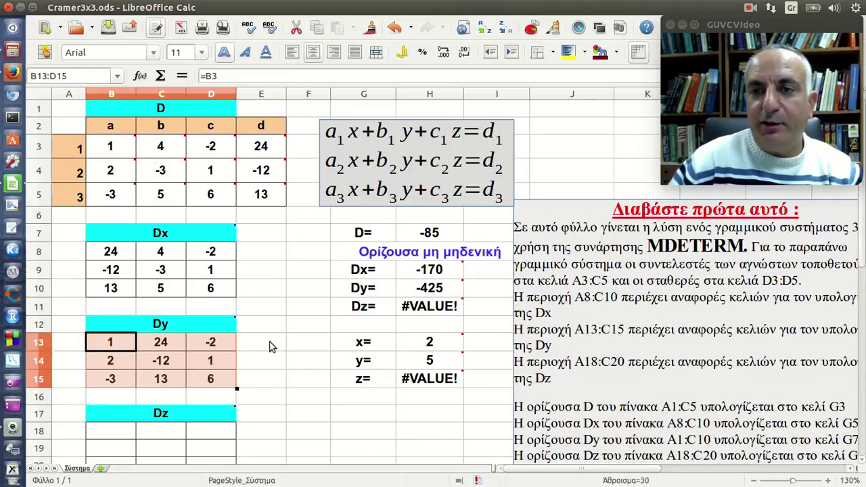
# Enter =B3 in B18 and =C3 in C18.
pyautogui.click(218, 380)
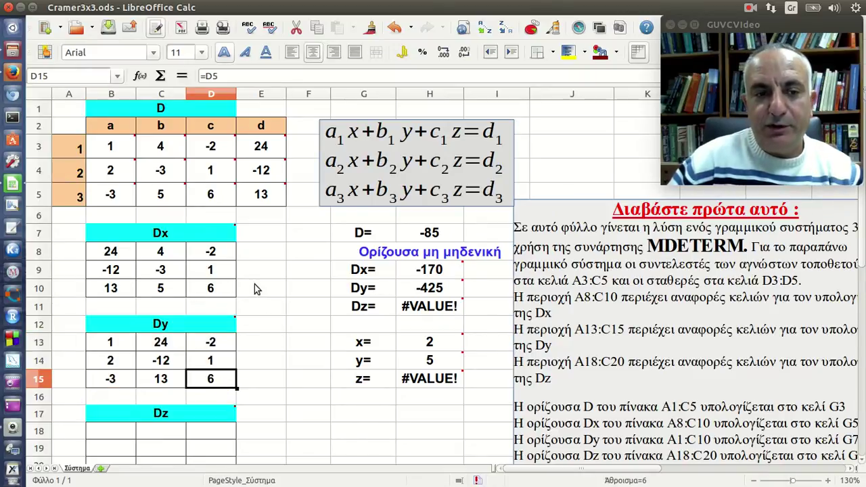
pyautogui.click(121, 432)
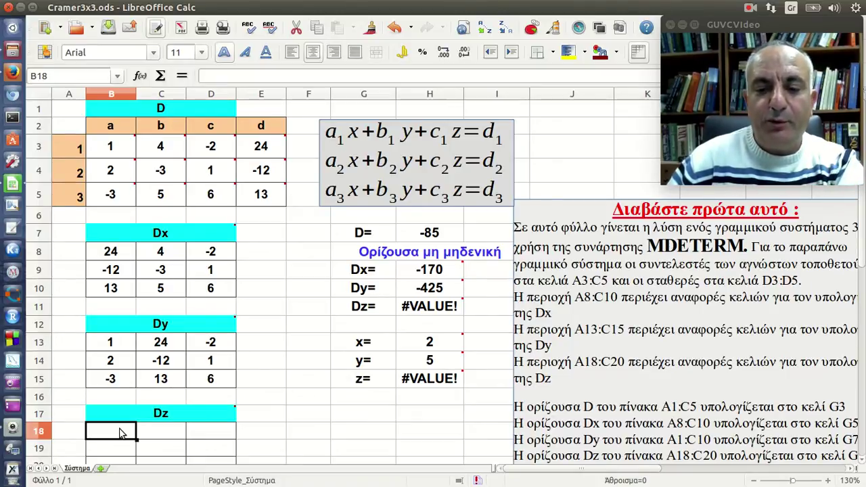
pyautogui.write('=')
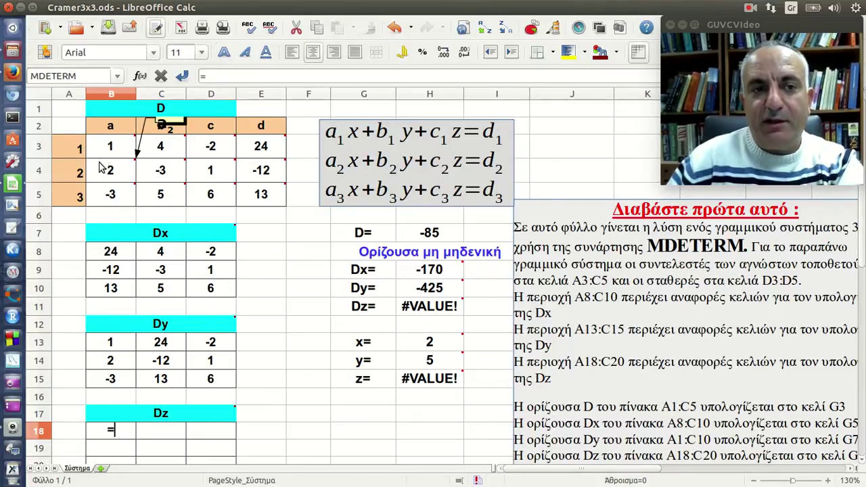
pyautogui.click(105, 157)
pyautogui.press('Return')
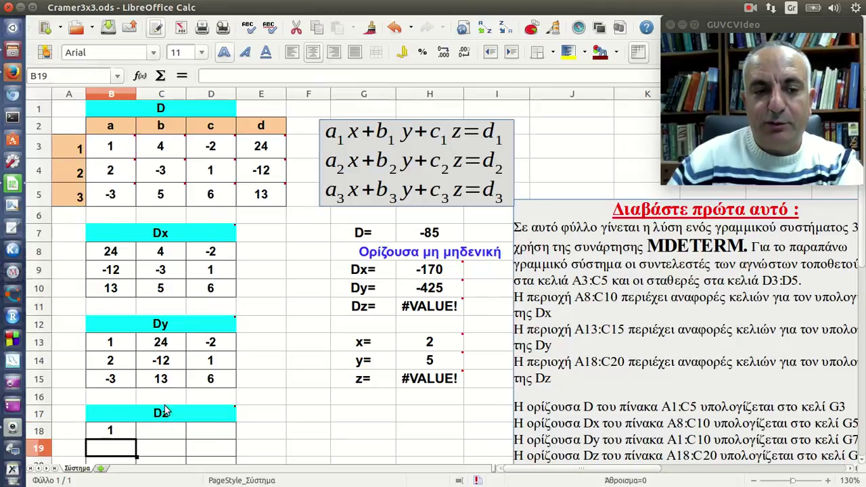
pyautogui.click(169, 428)
pyautogui.write('=')
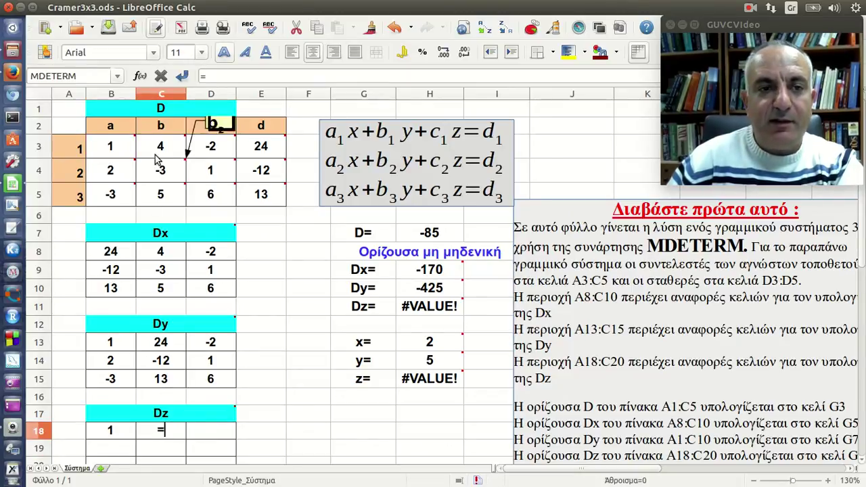
pyautogui.click(160, 151)
pyautogui.press('Return')
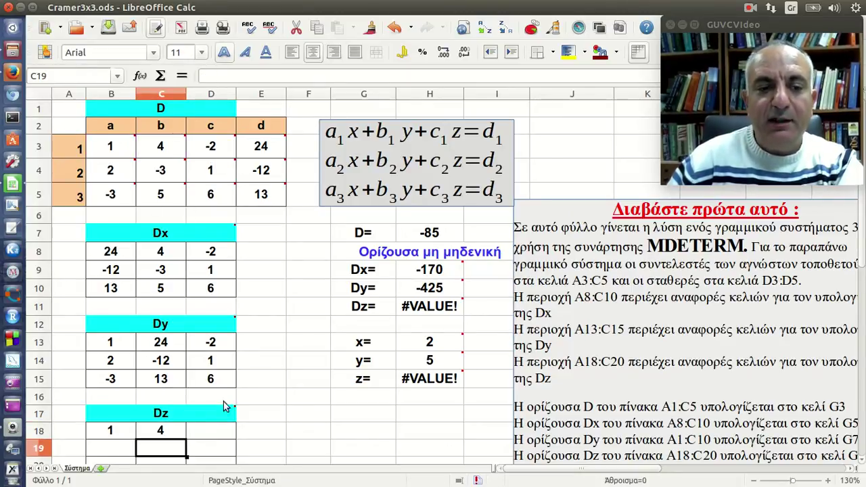
# Enter =E3 in D18 and fill the Dz references down to row 20.
pyautogui.click(224, 430)
pyautogui.write('=')
pyautogui.click(269, 154)
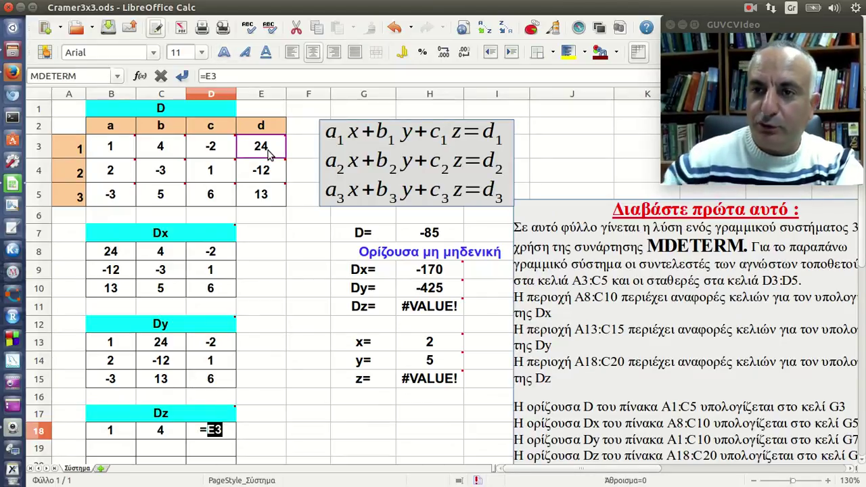
pyautogui.press('Return')
pyautogui.scroll(-1, 349, 201)
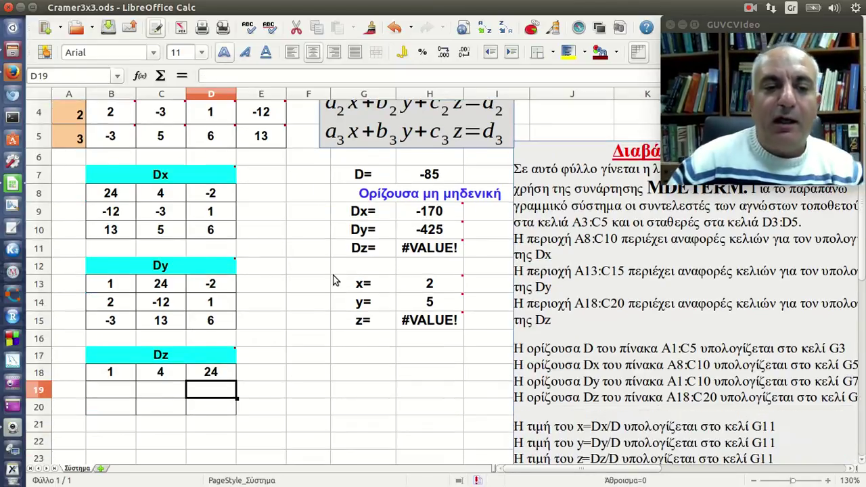
pyautogui.moveTo(122, 373)
pyautogui.mouseDown()
pyautogui.moveTo(211, 378)
pyautogui.moveTo(238, 419)
pyautogui.mouseUp()
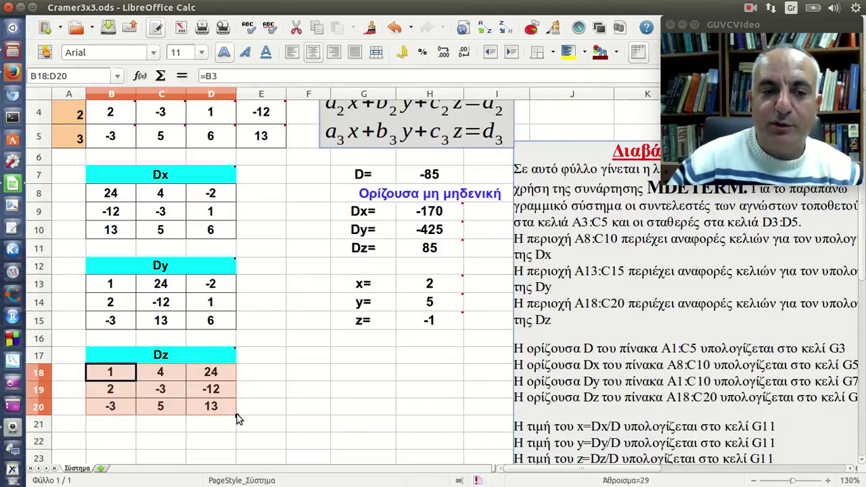
pyautogui.click(216, 412)
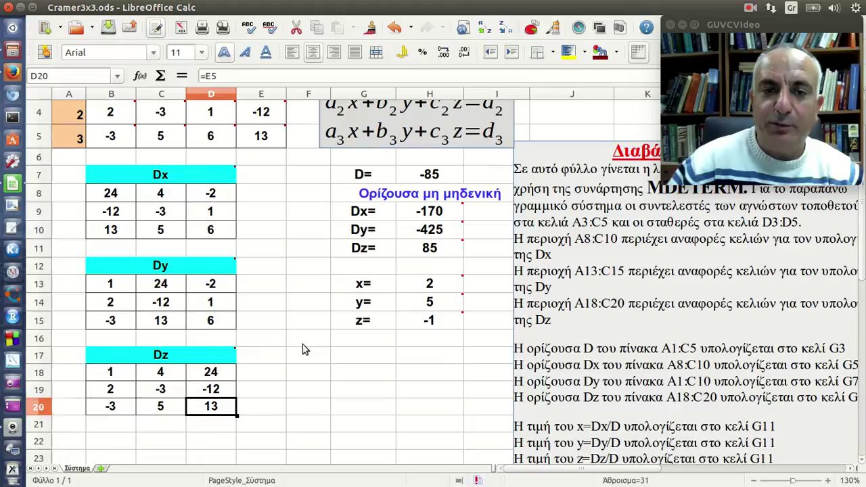
pyautogui.click(416, 232)
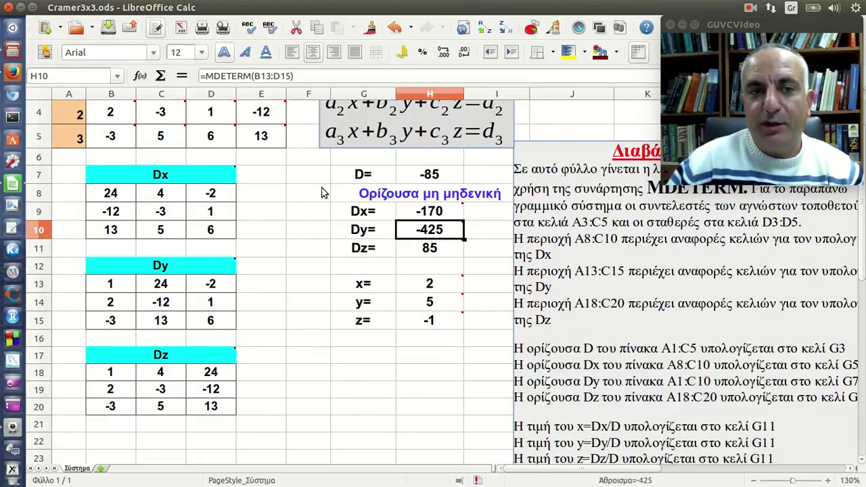
pyautogui.click(306, 77)
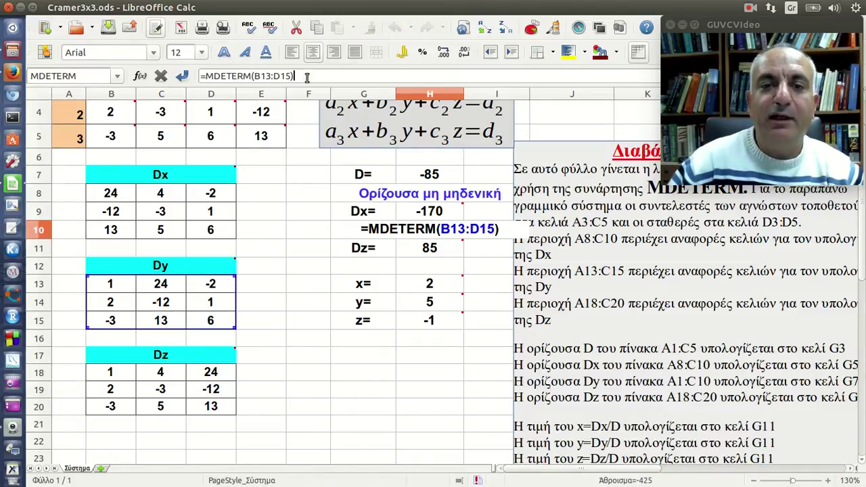
pyautogui.moveTo(260, 136)
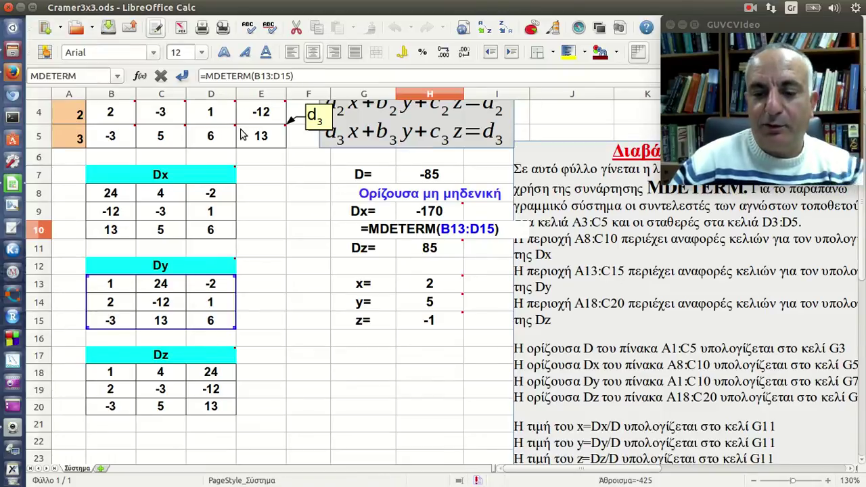
pyautogui.press('Return')
pyautogui.moveTo(129, 372); pyautogui.dragTo(210, 407)
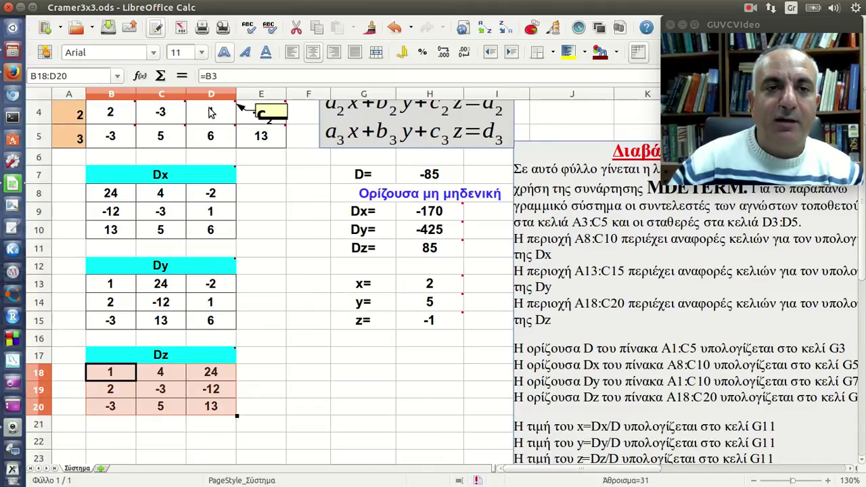
pyautogui.click(430, 248)
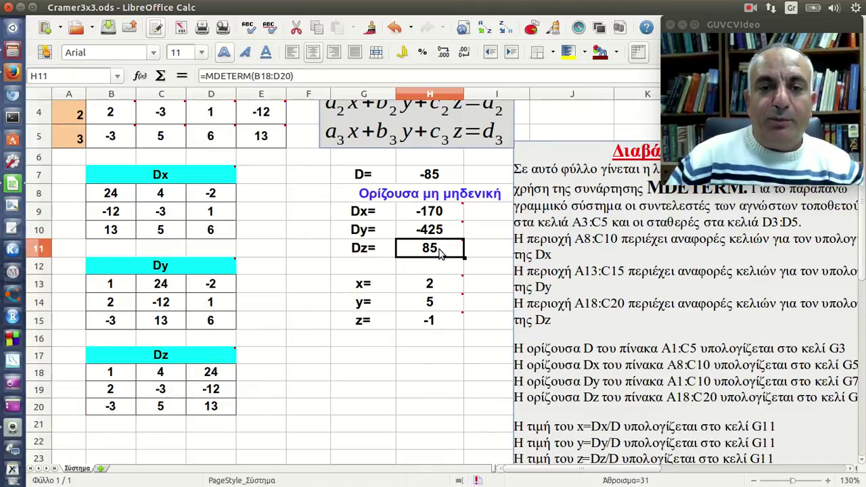
pyautogui.click(318, 80)
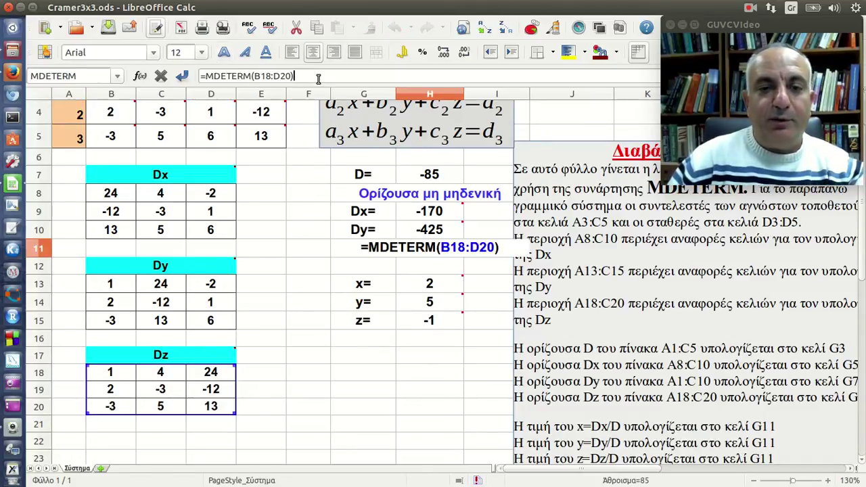
pyautogui.press('Escape')
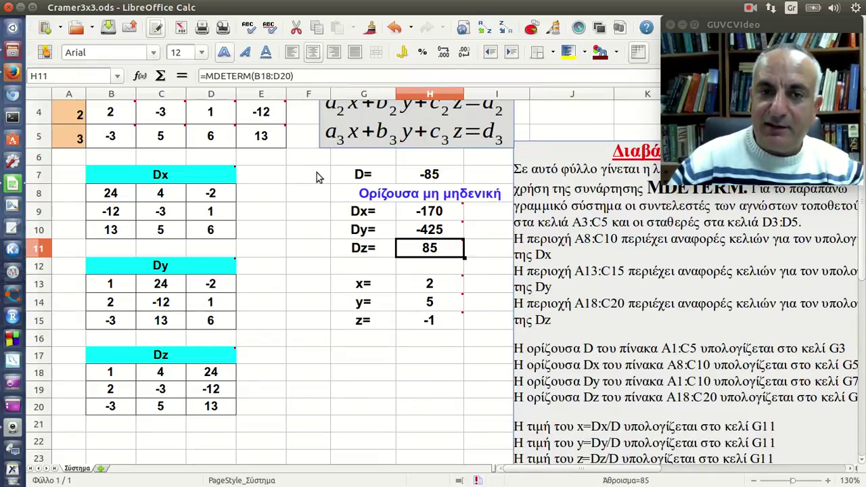
pyautogui.click(427, 177)
pyautogui.click(439, 213)
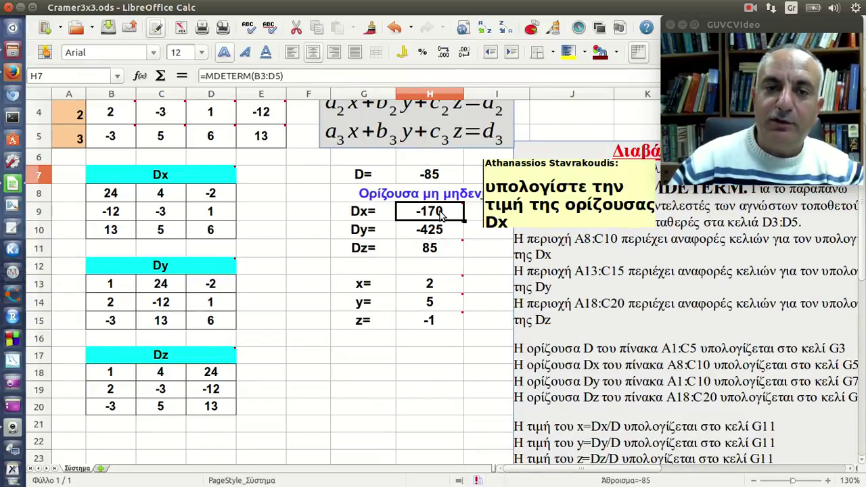
pyautogui.click(439, 231)
pyautogui.click(440, 248)
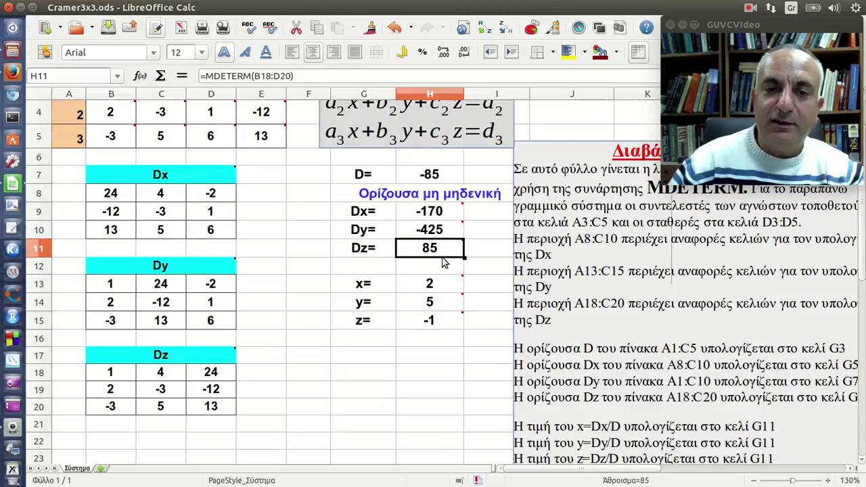
pyautogui.click(440, 291)
pyautogui.click(285, 72)
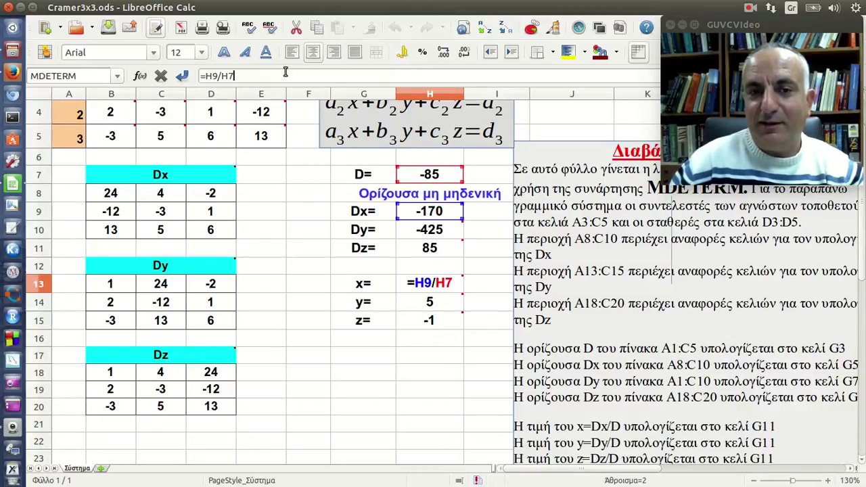
pyautogui.press('Return')
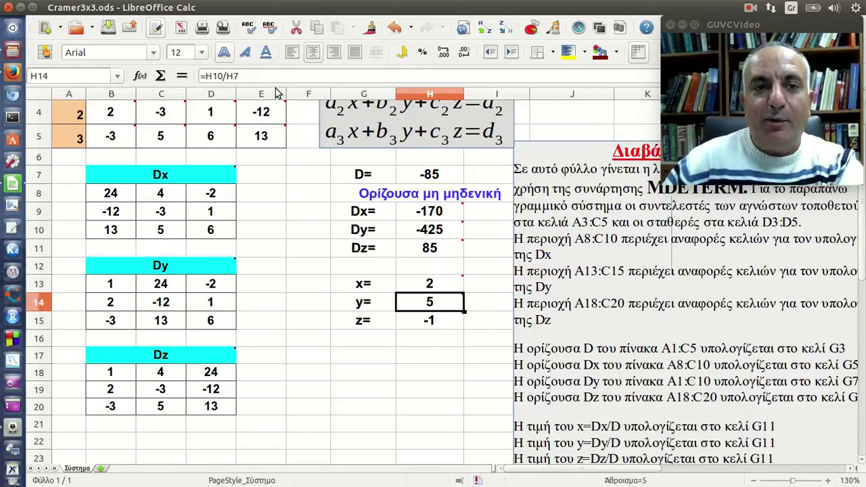
pyautogui.click(276, 75)
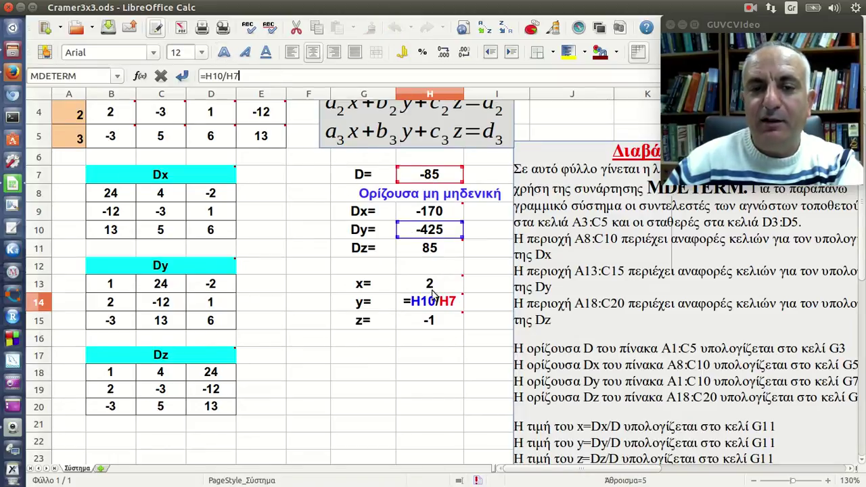
pyautogui.press('Return')
pyautogui.click(283, 77)
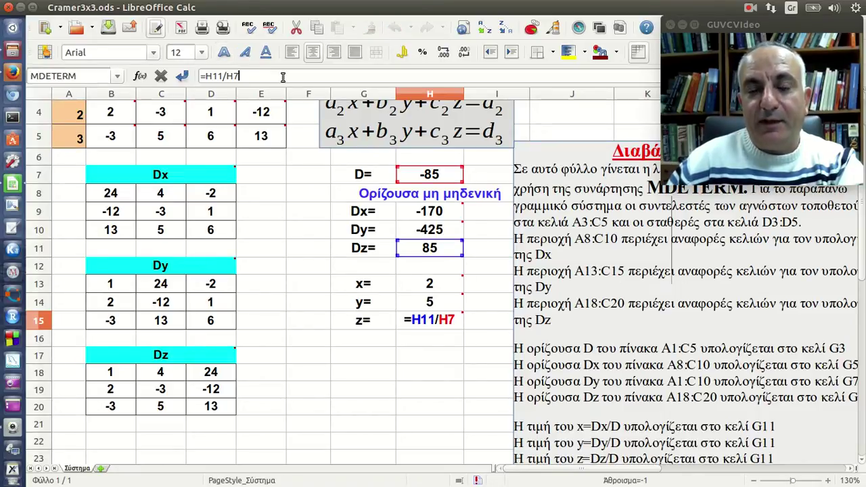
pyautogui.press('Return')
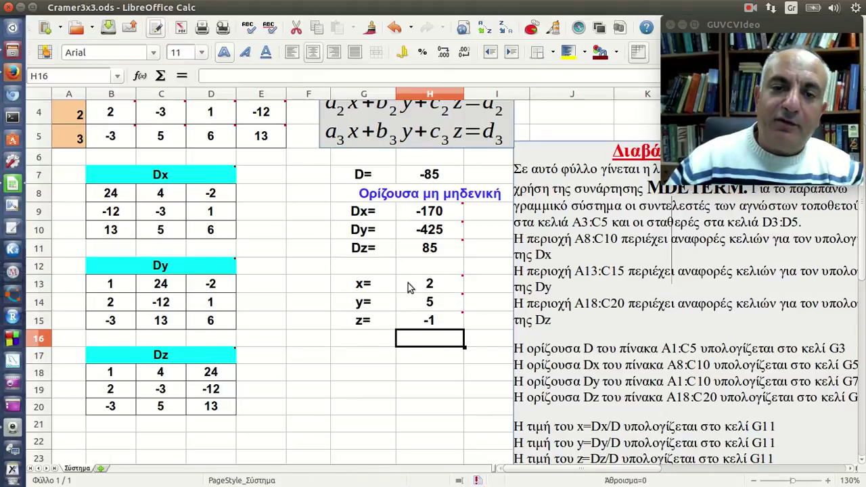
pyautogui.click(409, 287)
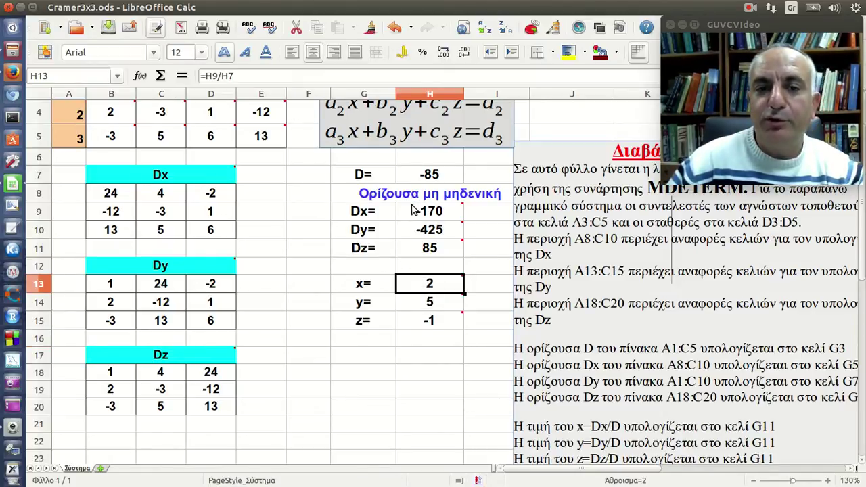
# Enter the label 'z=' in cell G17, correcting the stray characters.
pyautogui.click(376, 360)
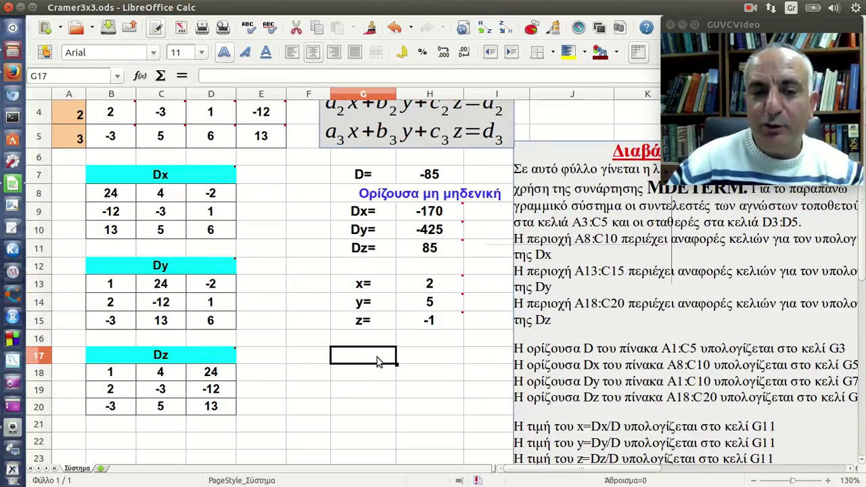
pyautogui.write('ζ')
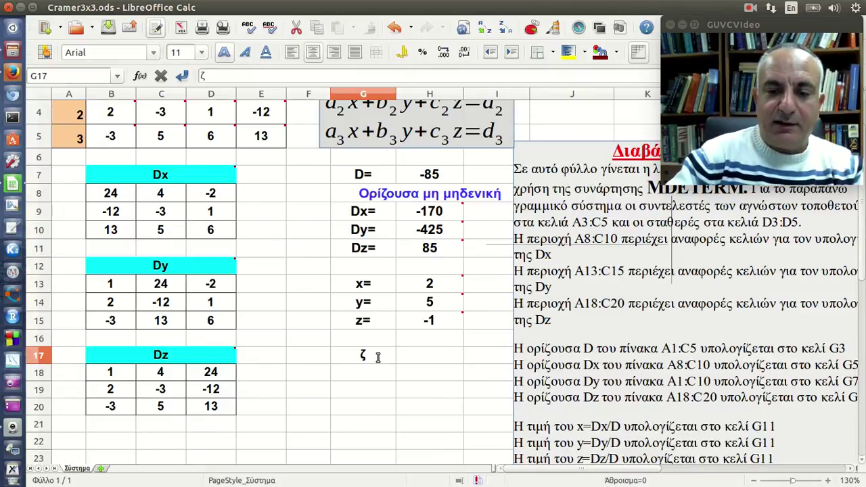
pyautogui.press('BackSpace')
pyautogui.write('z')
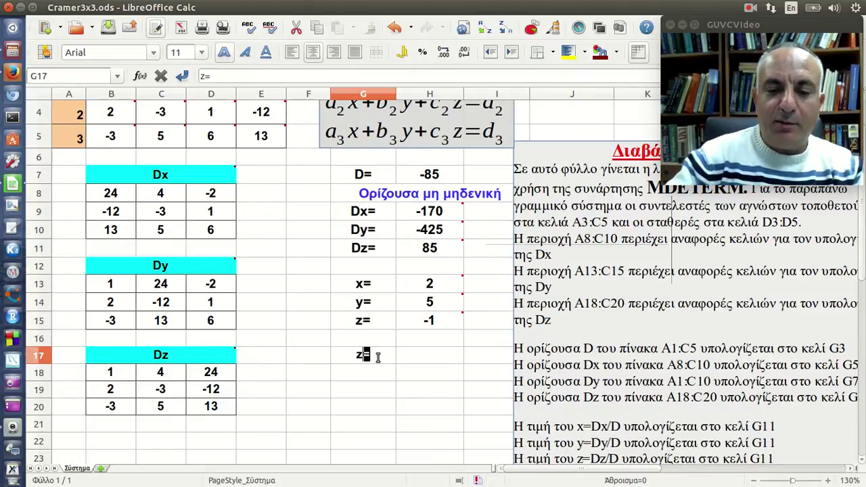
pyautogui.write(':=')
pyautogui.press('BackSpace')
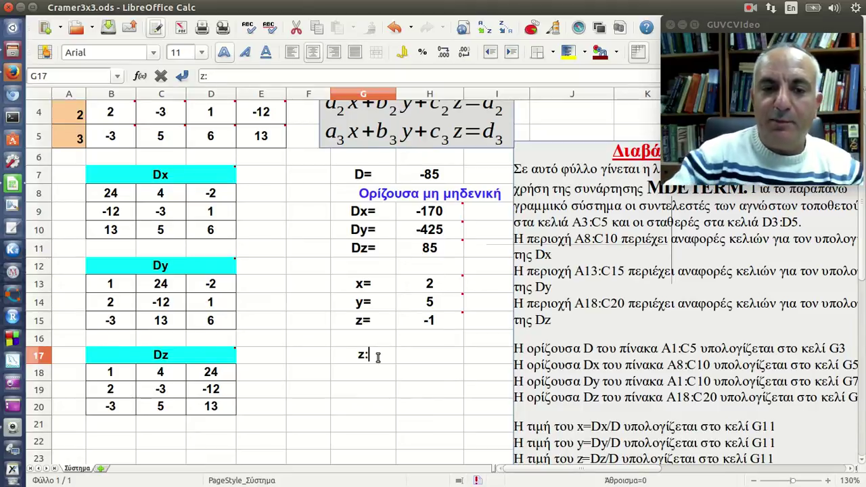
pyautogui.press('BackSpace')
pyautogui.write('=')
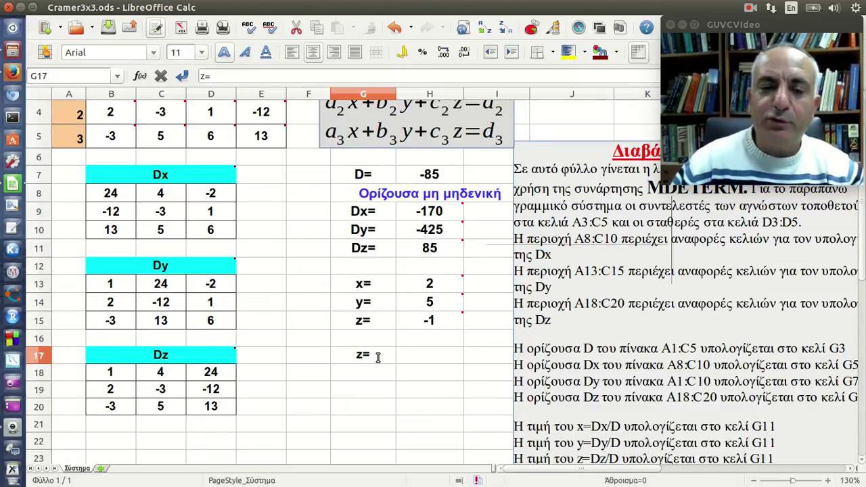
pyautogui.click(430, 365)
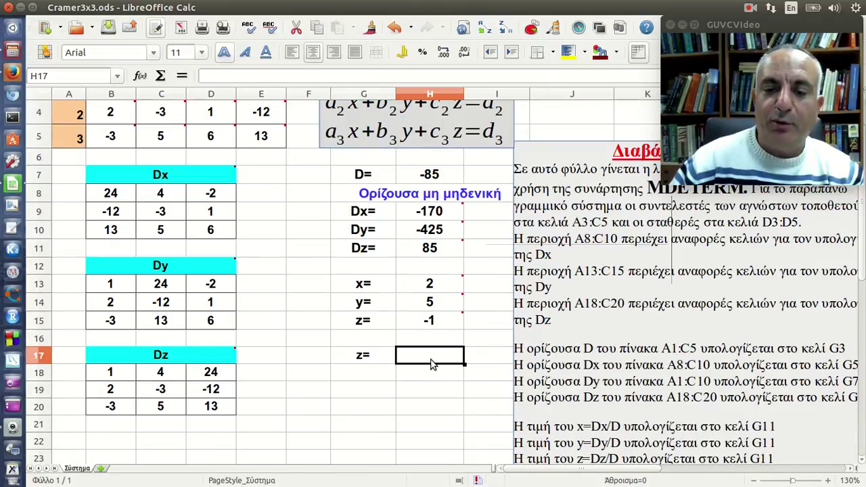
# Enter =mdeterm(B18:D20)/mdeterm(B3:D5) in H17 to compute z = -1.
pyautogui.write('=m')
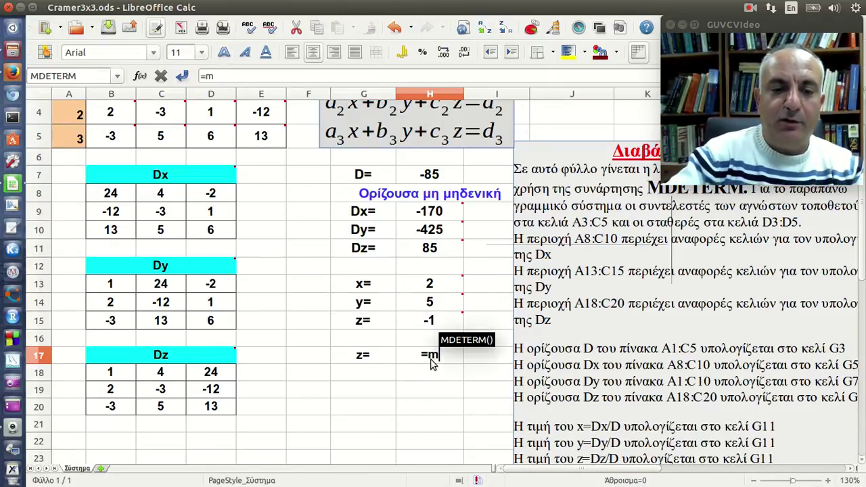
pyautogui.write('det')
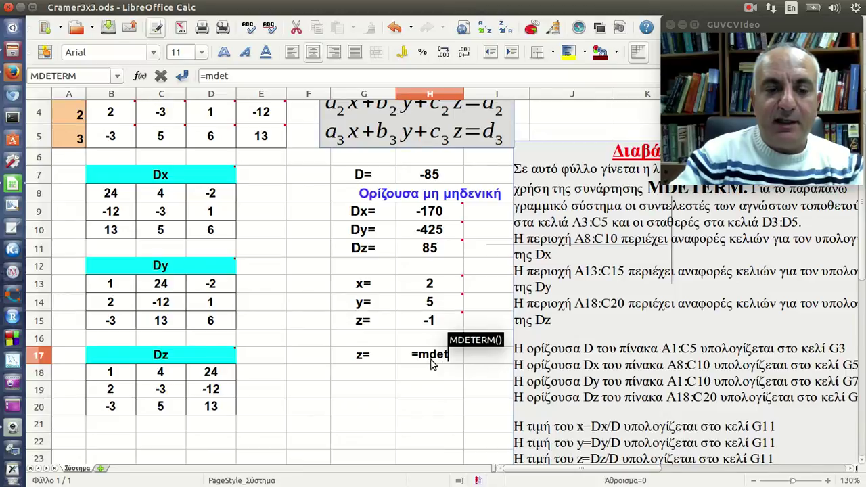
pyautogui.write('erm(')
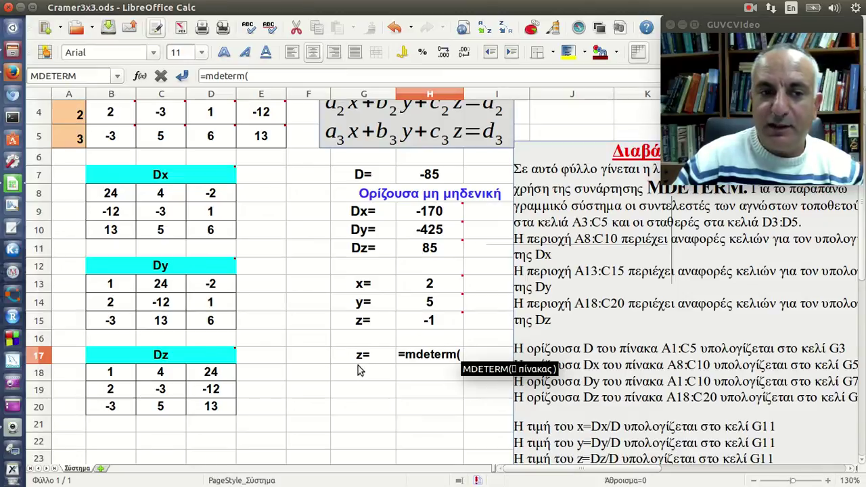
pyautogui.moveTo(126, 375); pyautogui.dragTo(198, 414)
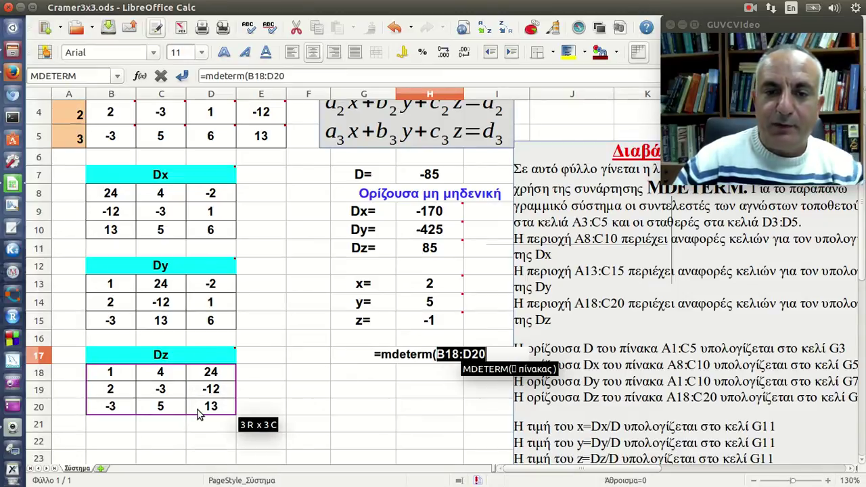
pyautogui.write(')')
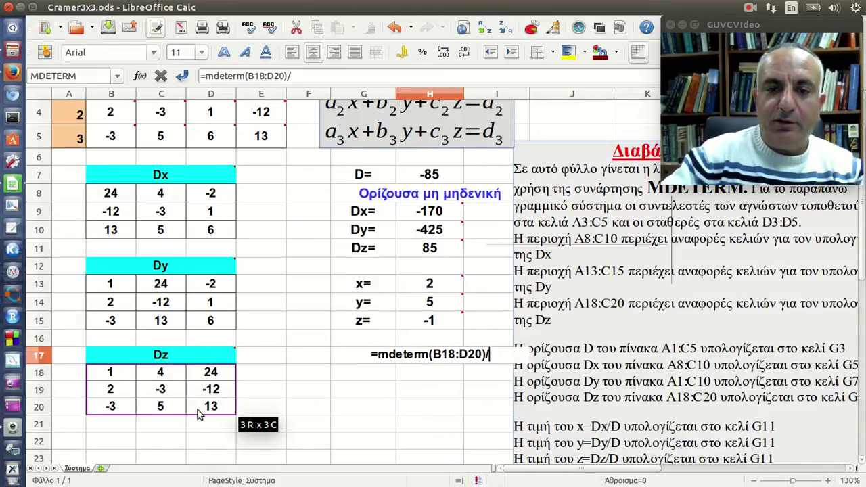
pyautogui.write('/mdet')
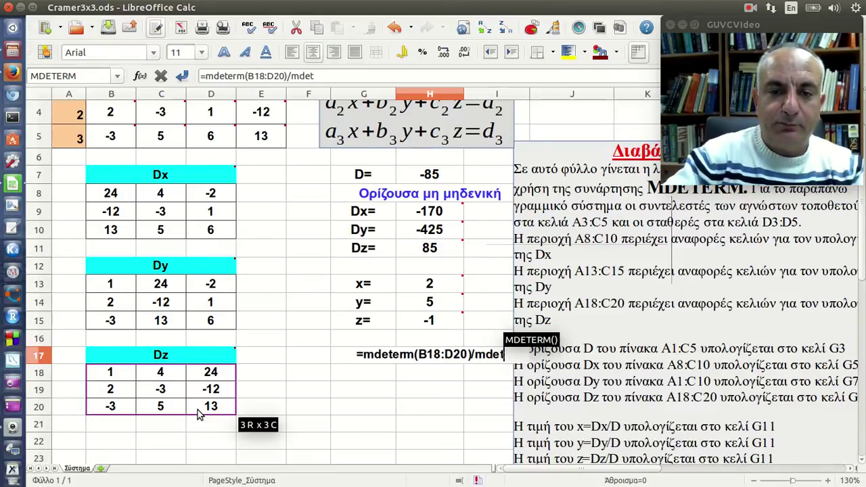
pyautogui.write('er')
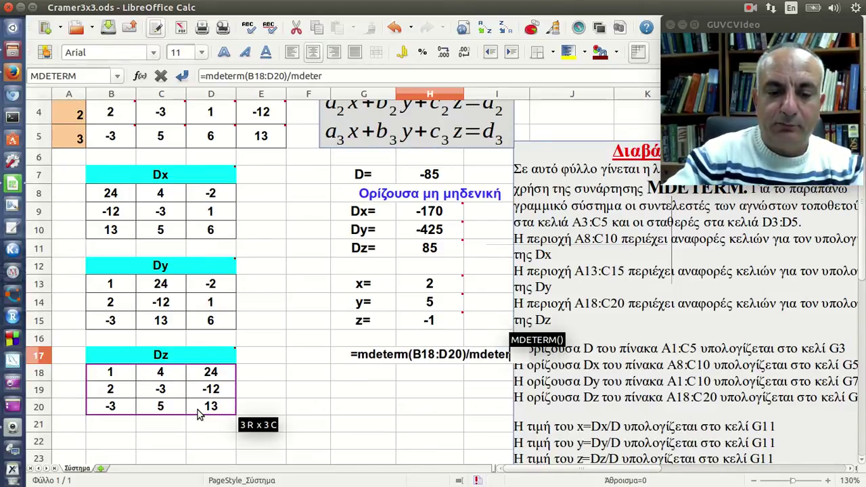
pyautogui.write('m(')
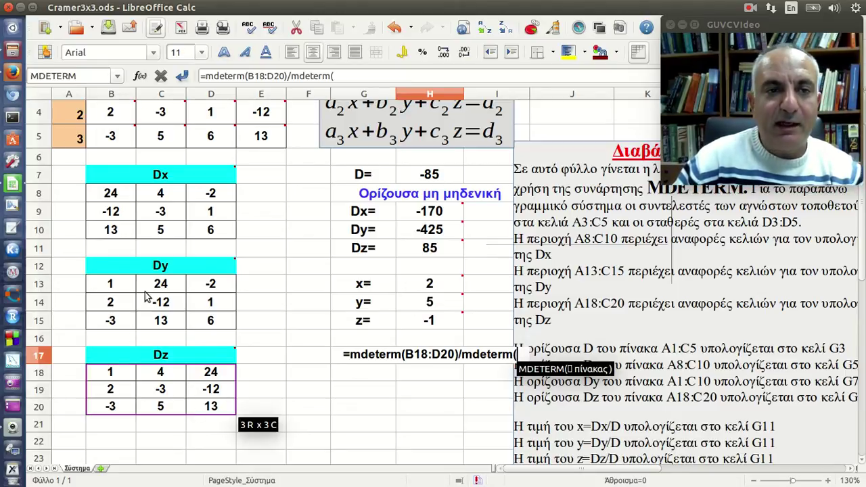
pyautogui.scroll(1, 255, 274)
pyautogui.moveTo(120, 146); pyautogui.dragTo(196, 195)
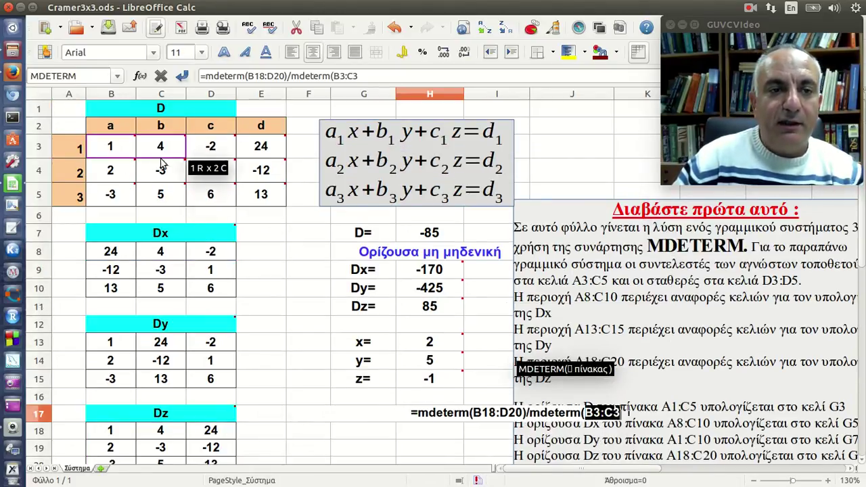
pyautogui.write(')')
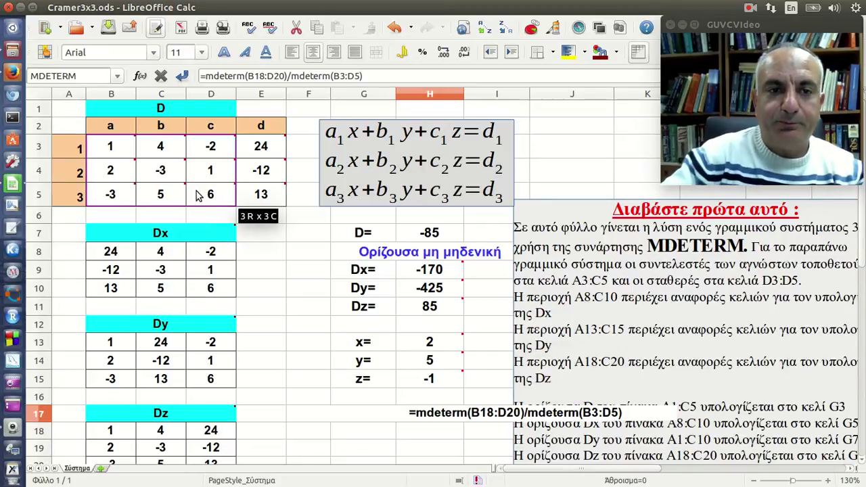
pyautogui.press('Return')
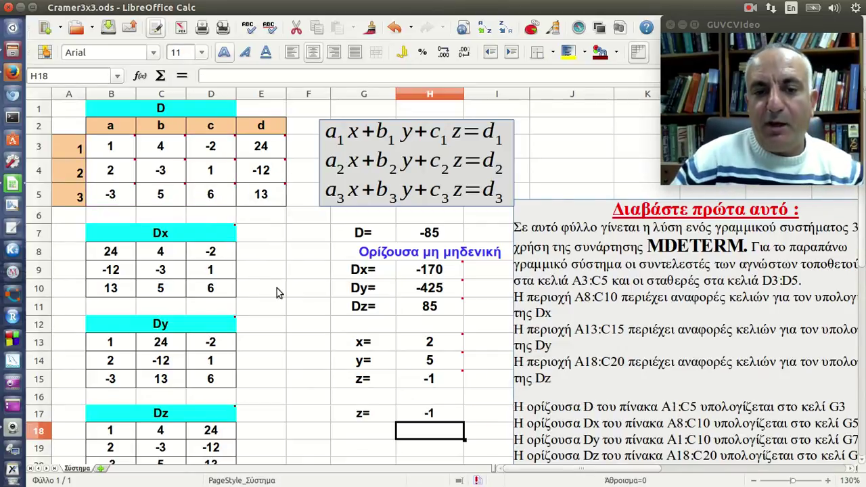
pyautogui.click(417, 417)
pyautogui.click(422, 383)
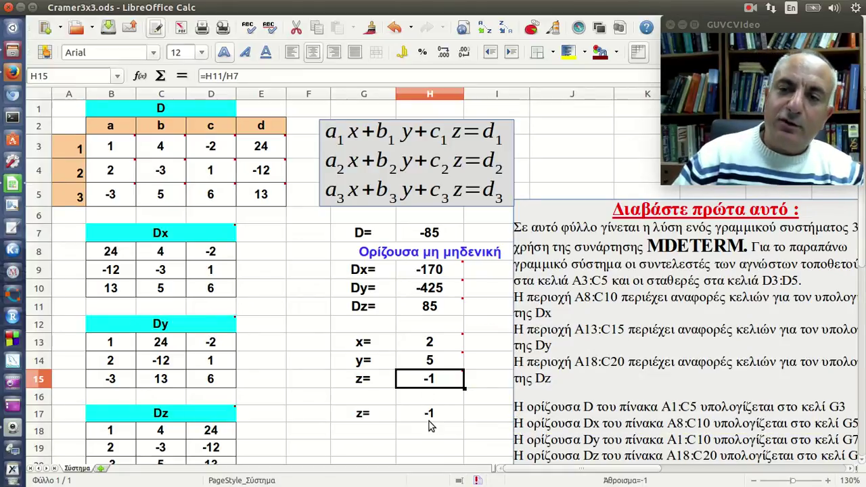
pyautogui.click(431, 423)
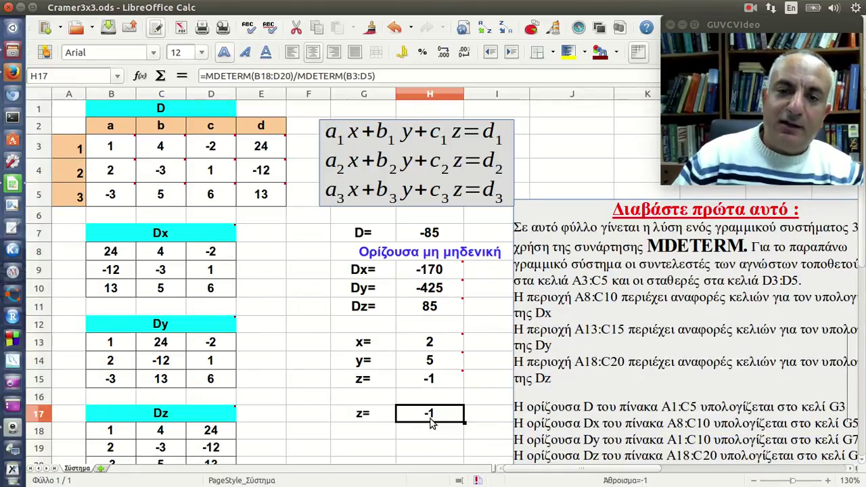
pyautogui.click(390, 77)
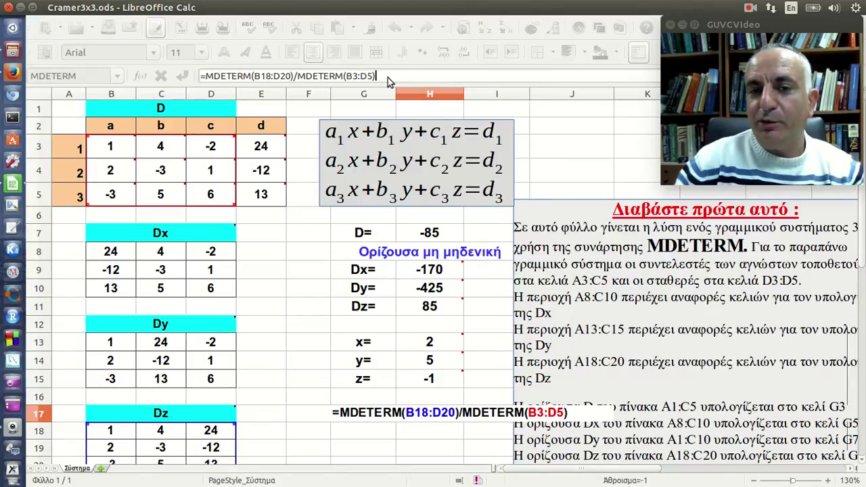
pyautogui.press('Return')
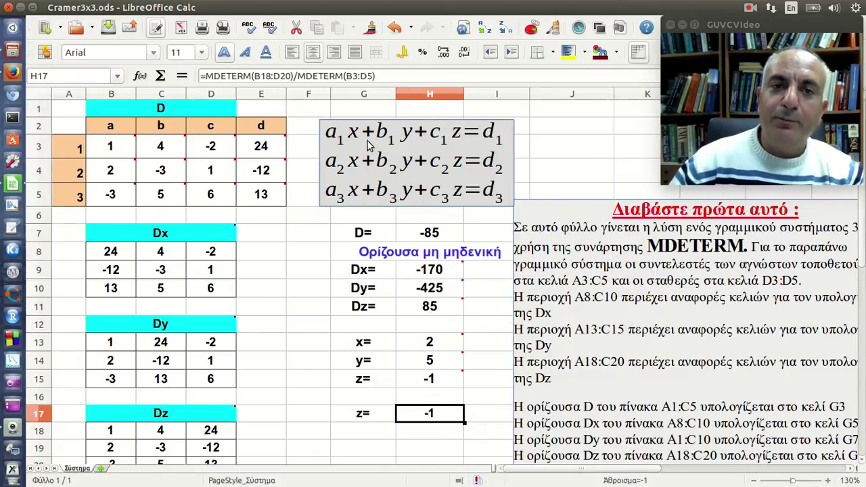
pyautogui.click(383, 77)
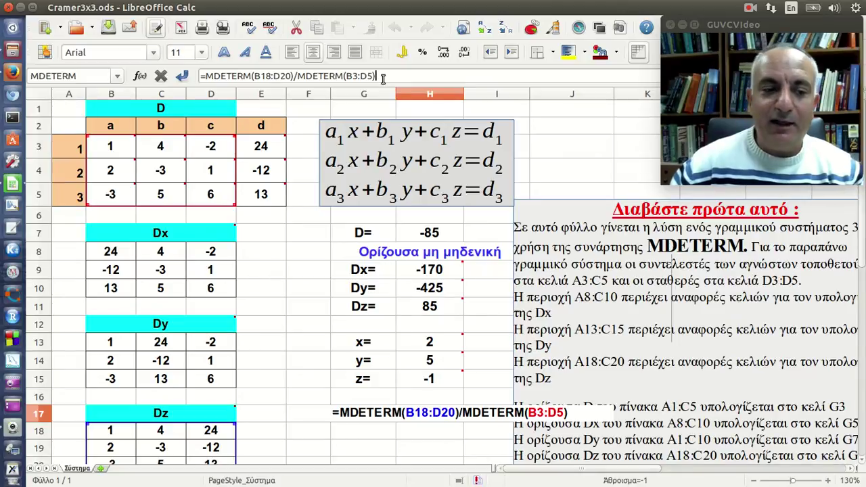
pyautogui.press('Return')
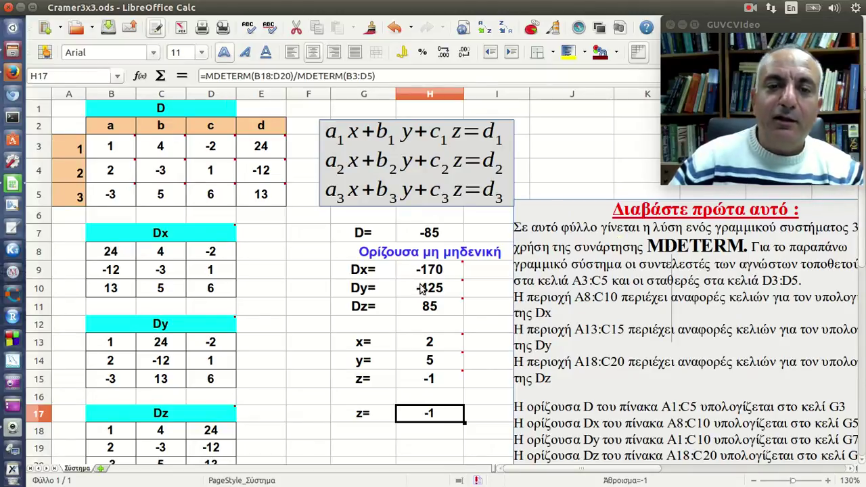
pyautogui.click(372, 255)
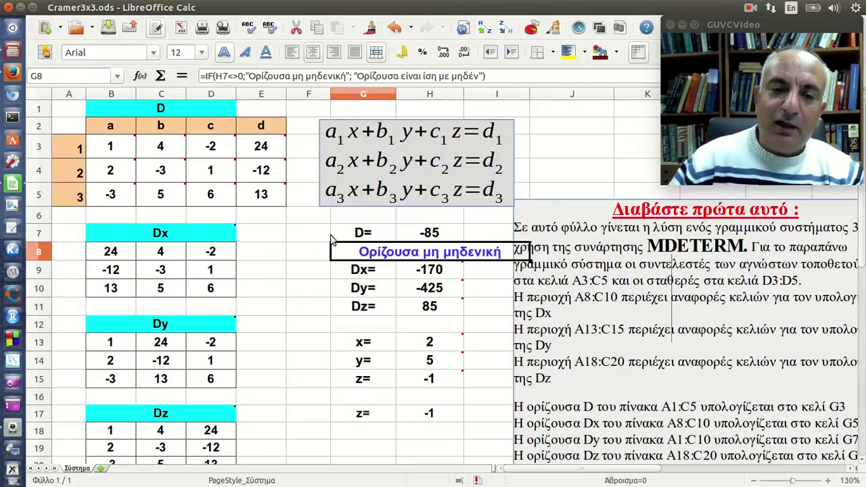
pyautogui.click(399, 349)
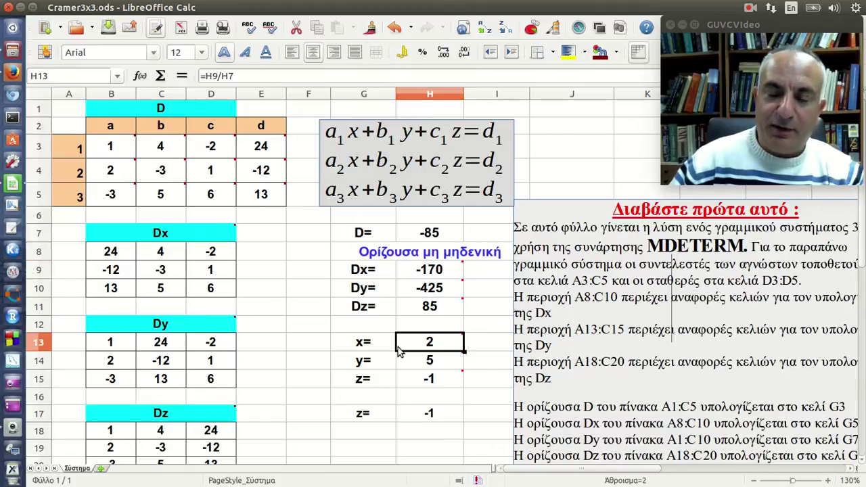
pyautogui.click(242, 76)
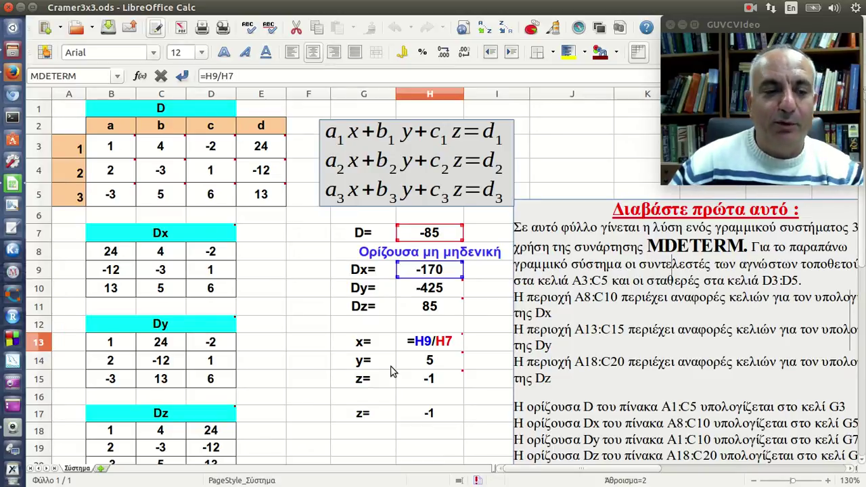
pyautogui.press('Return')
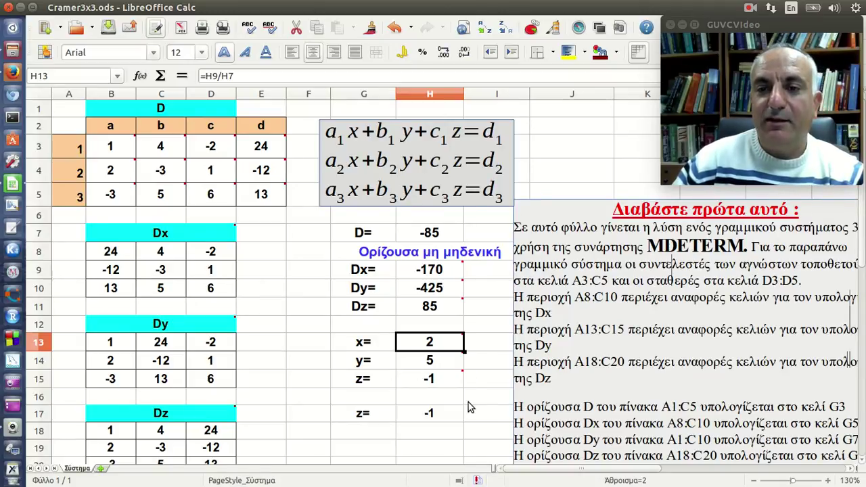
pyautogui.click(436, 243)
pyautogui.click(321, 77)
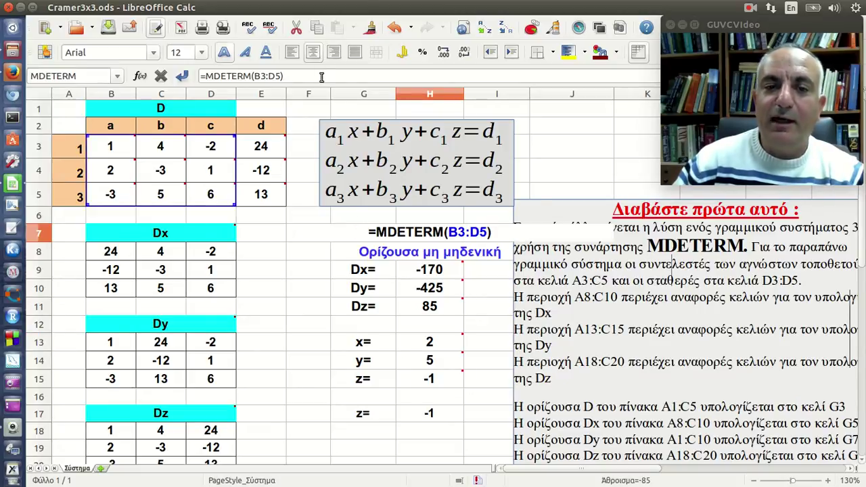
pyautogui.press('Return')
pyautogui.press('Down')
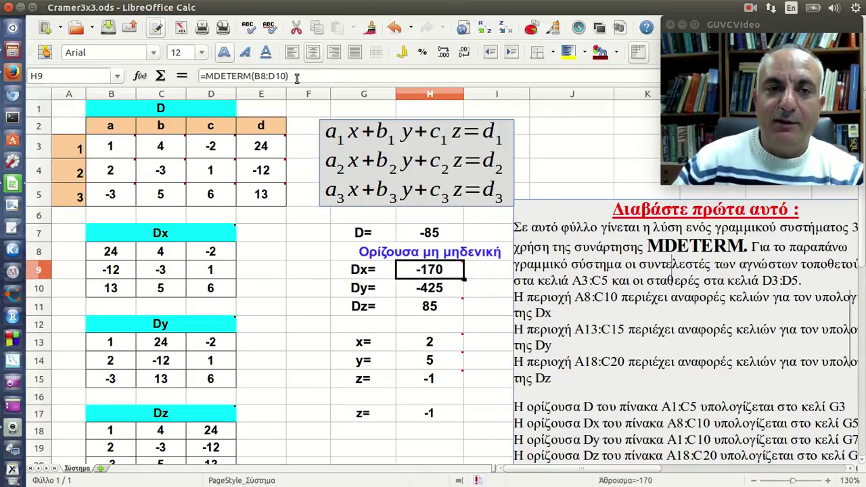
pyautogui.click(297, 78)
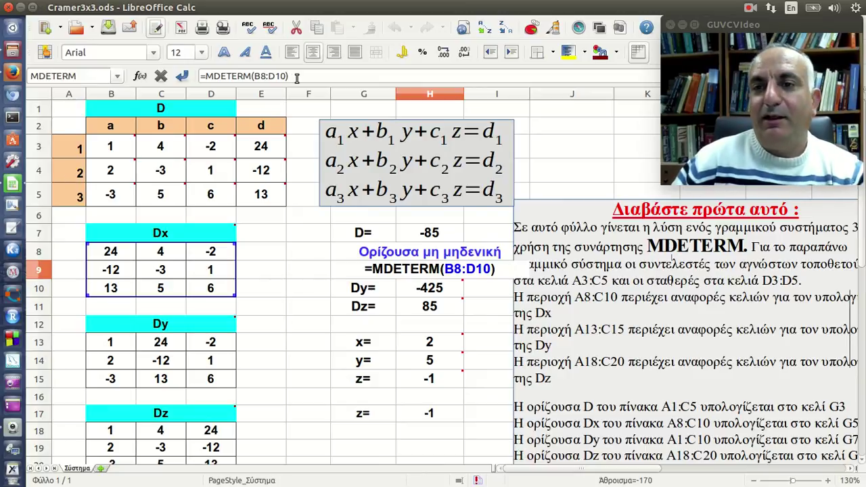
pyautogui.write('`')
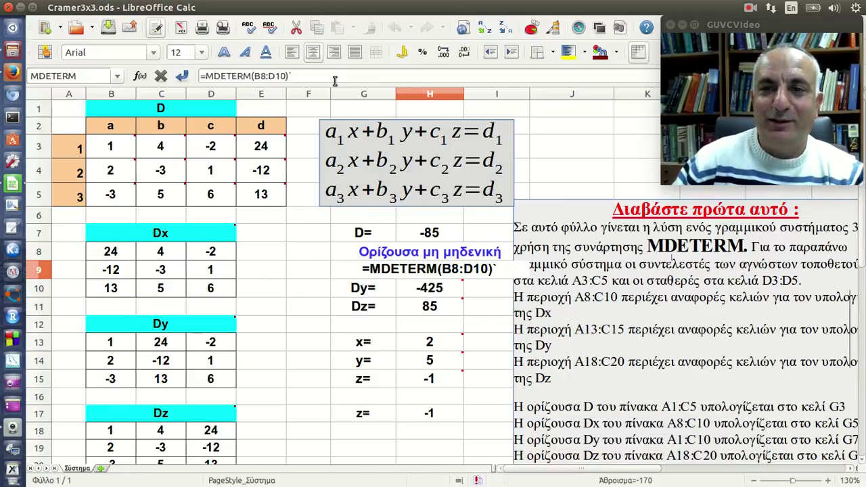